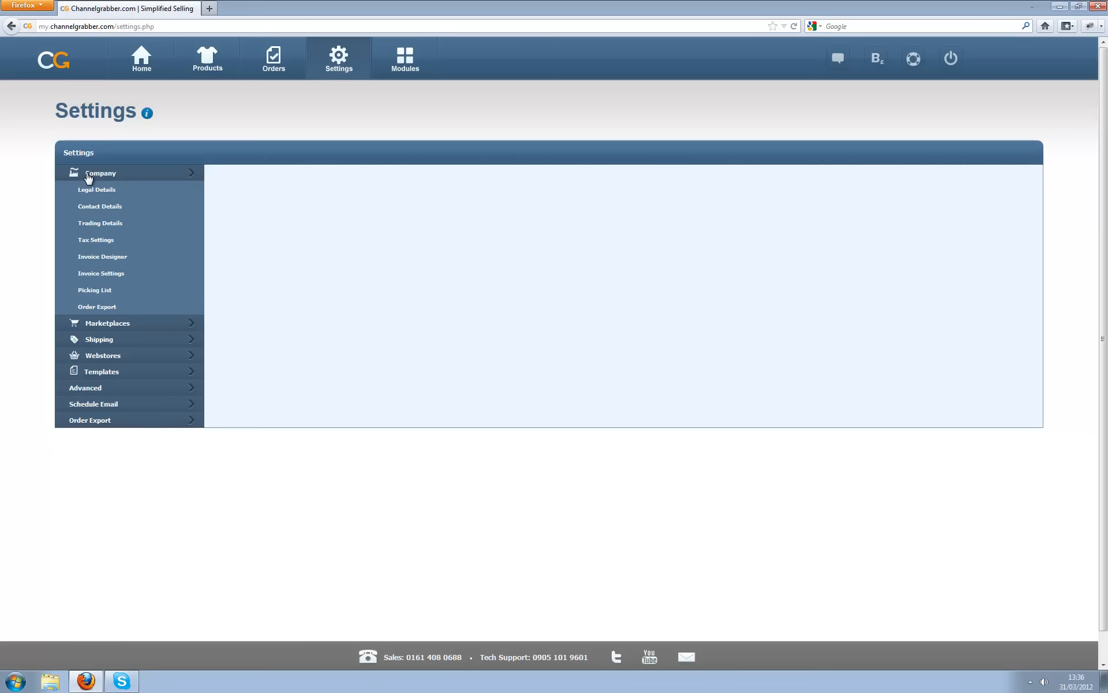
- Open the Legal Details form under Company in Settings
click(86, 189)
- Enter the legal company name Acme and its registered street address, city and postcode
click(285, 233)
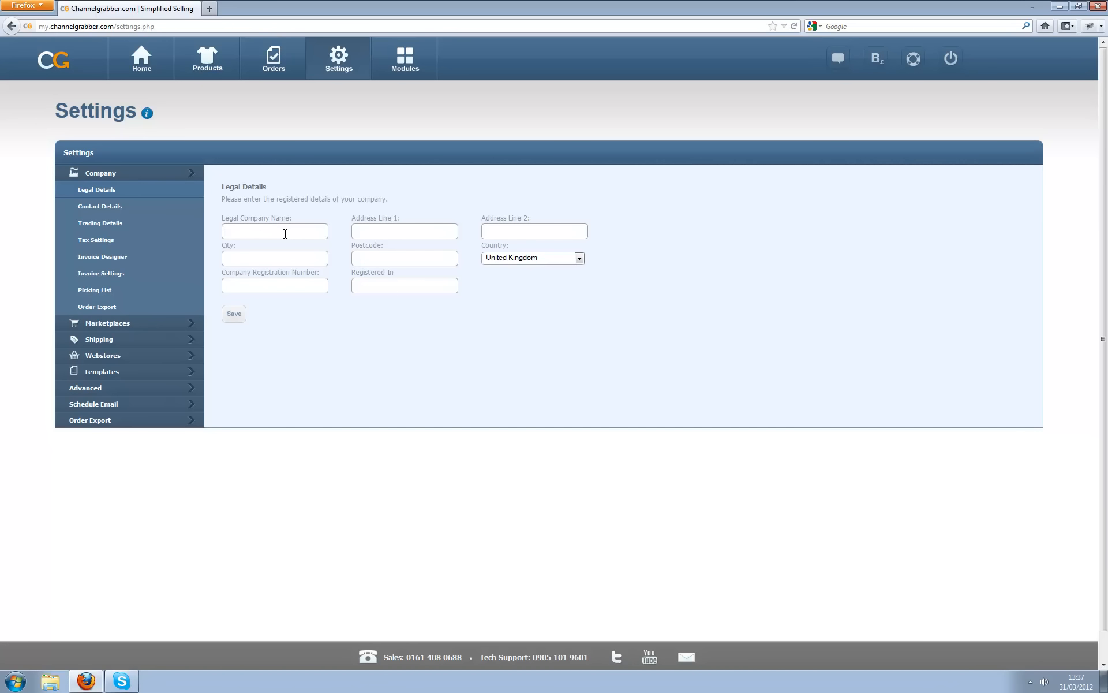
text(Acme Ltd)
key(Tab)
click(260, 255)
text(Manchester)
key(Tab)
text(M1 6)
text(DE)
- Add the company registration number and England as place of registration, then save
text(0785698)
key(Tab)
text(England)
click(233, 315)
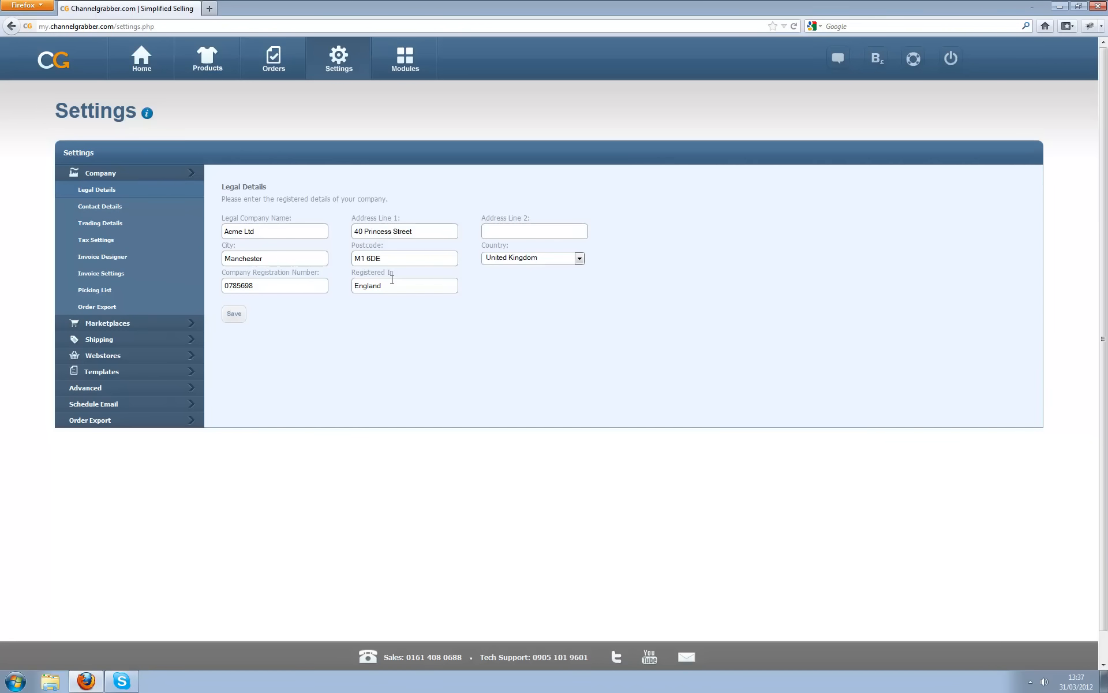
click(103, 208)
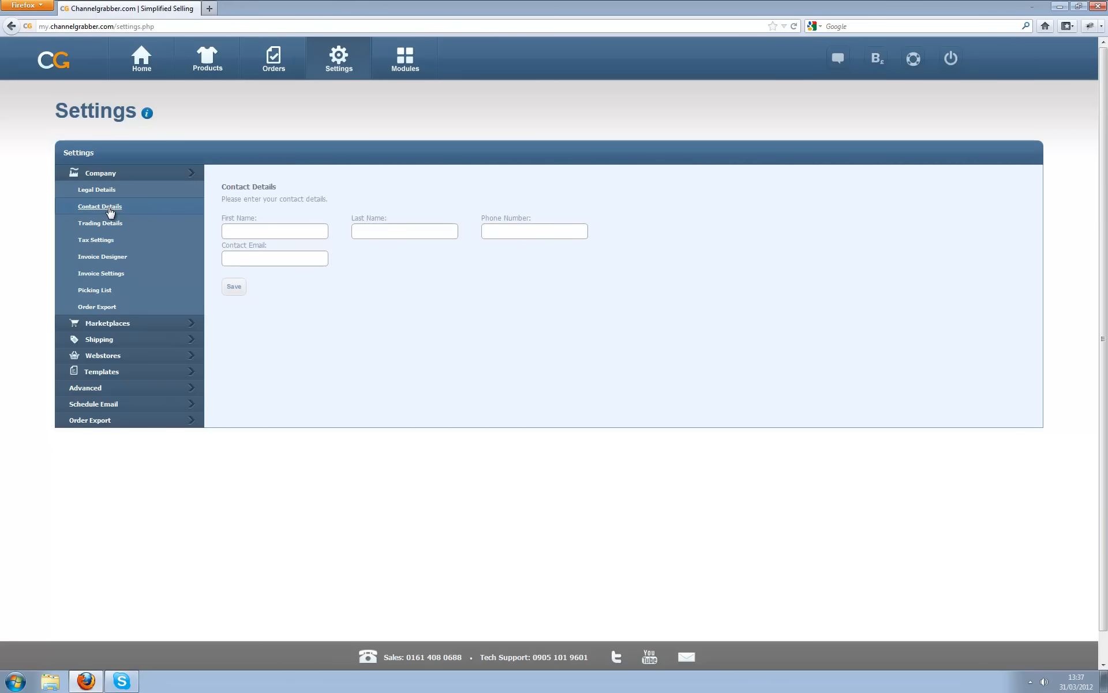
- Fill in the contact's first name, last name, phone number and e-mail address
click(259, 237)
key(Tab)
click(280, 261)
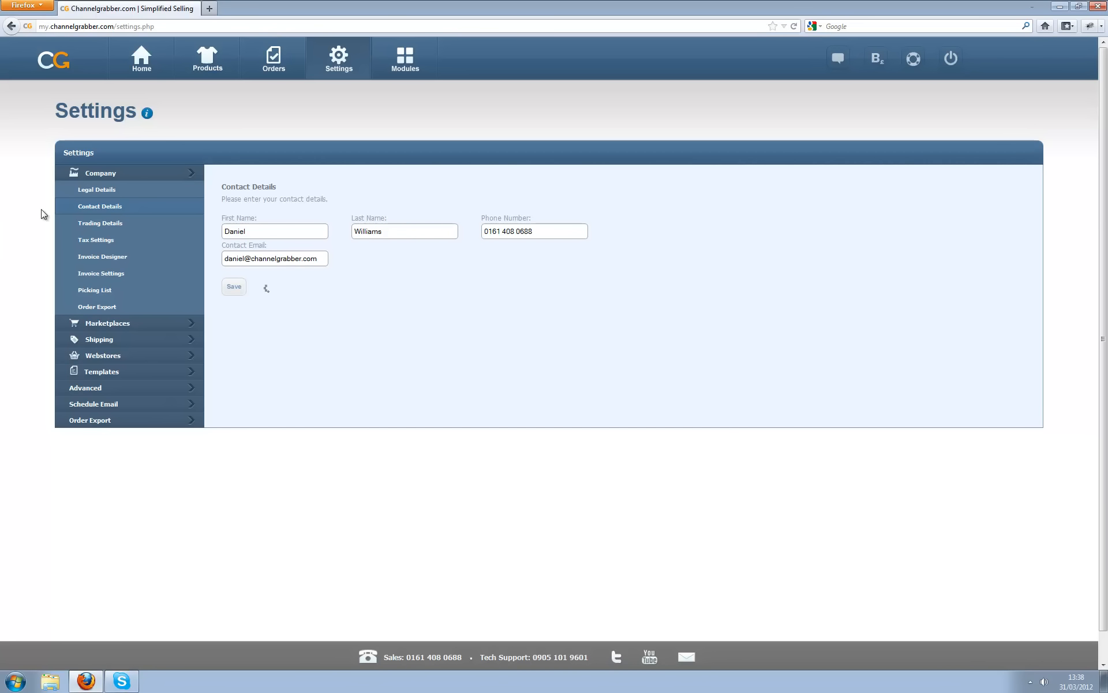
click(109, 225)
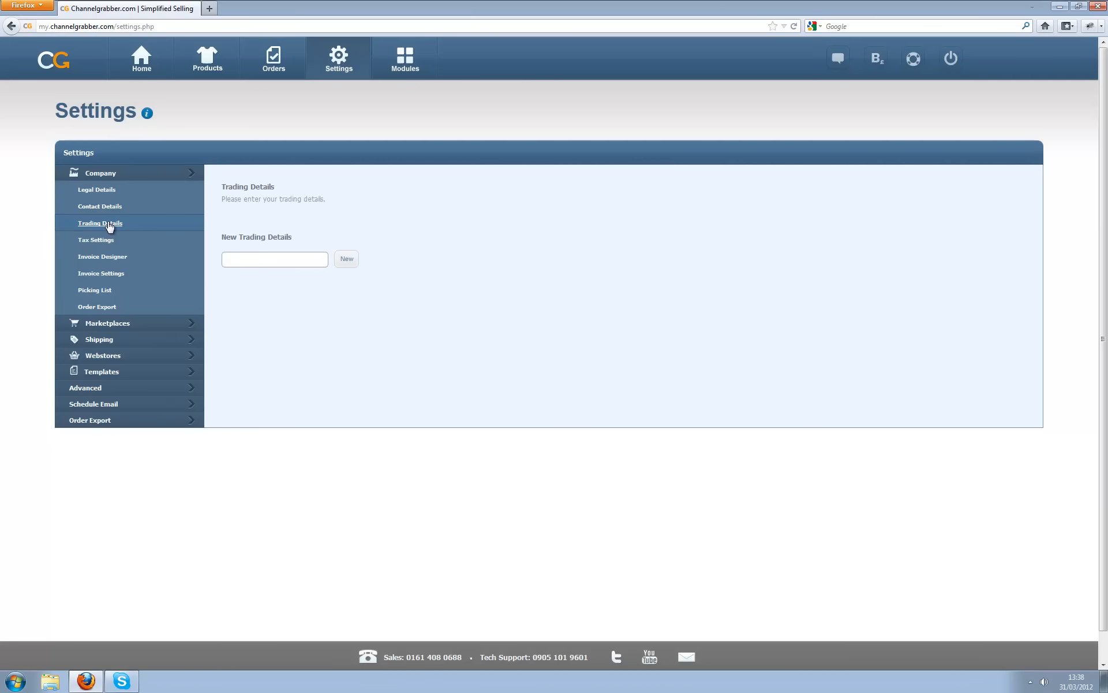
- Add trading names Acme Toolz and Acme Toys, then expand the entries to check them
click(290, 255)
text(Acme Toolz)
click(346, 260)
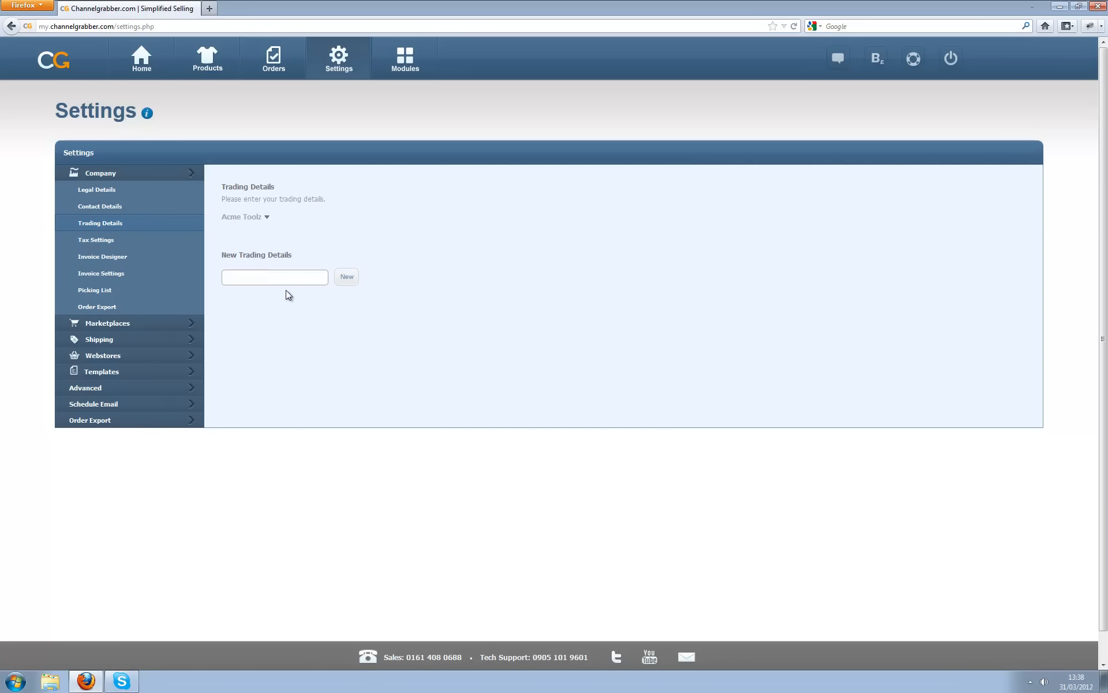
click(283, 277)
text(Acme Toys)
click(347, 277)
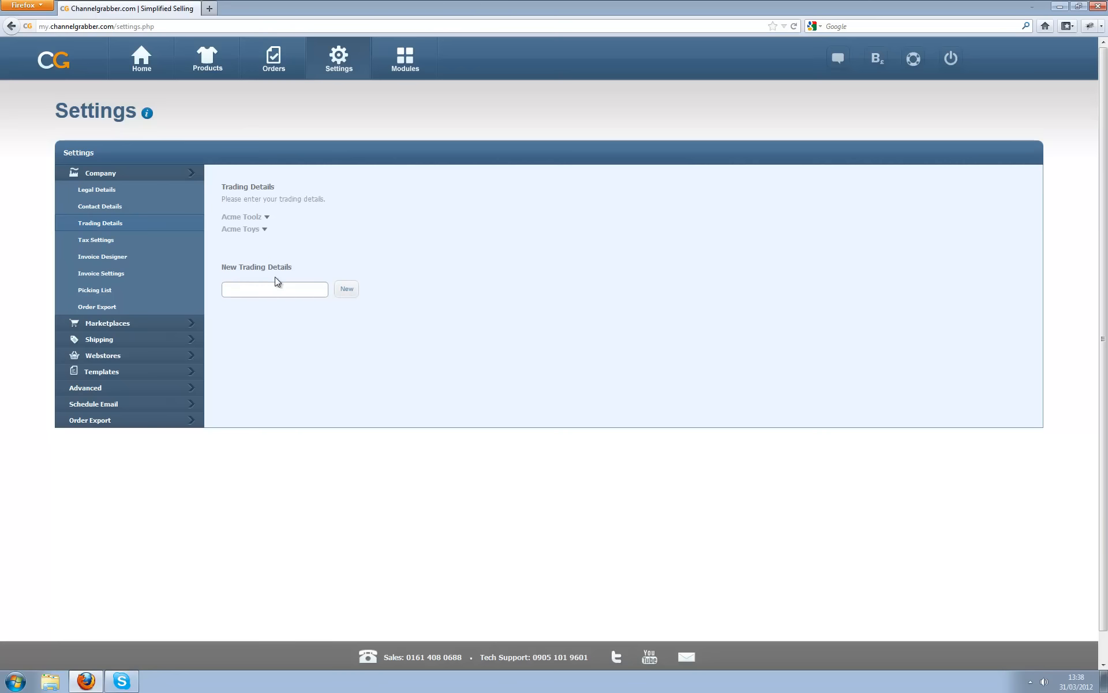
click(263, 230)
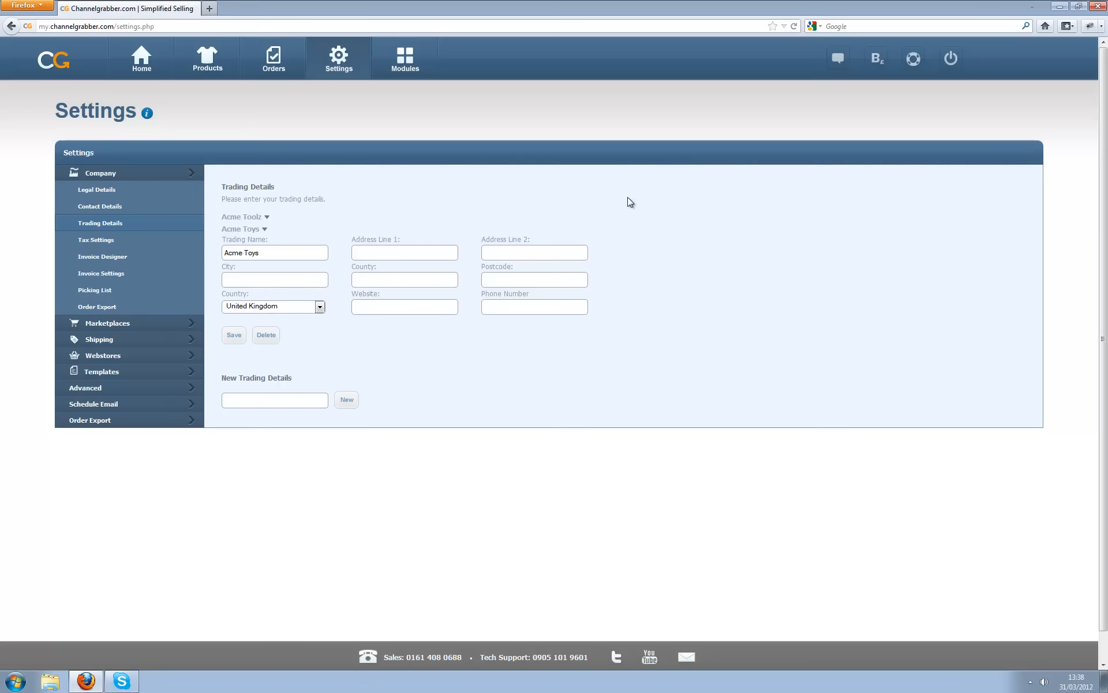
click(253, 217)
click(249, 218)
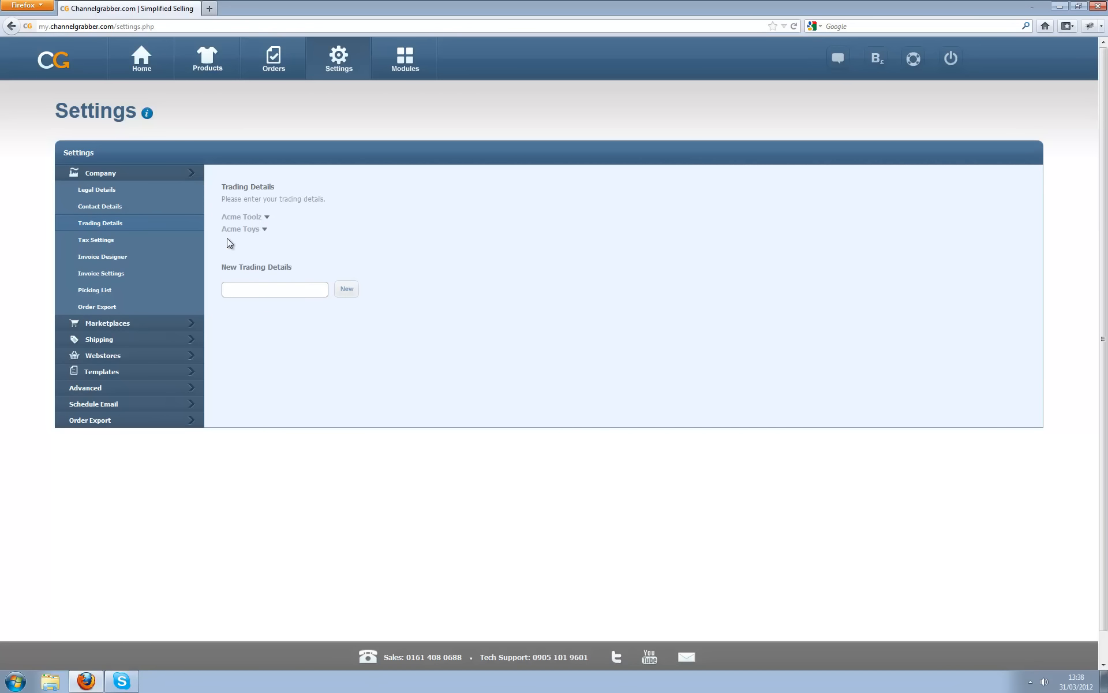
- Add a Standard tax rate of 20%, mark it as default, and save
click(108, 240)
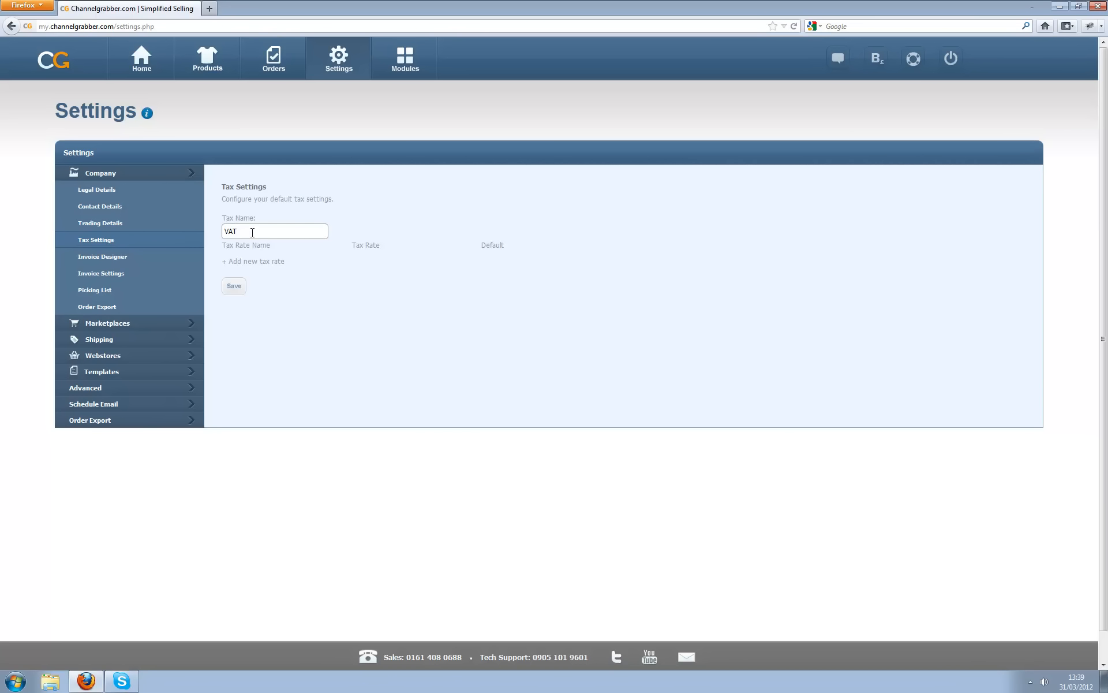
click(239, 261)
text(Standard)
key(Tab)
text(20)
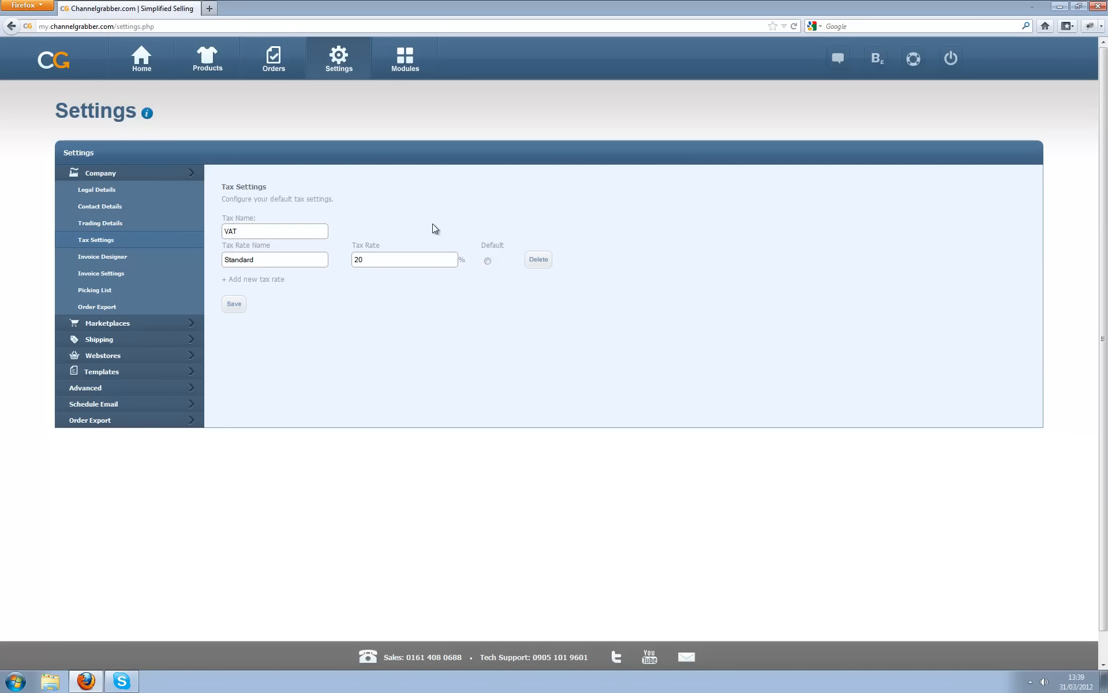
click(488, 261)
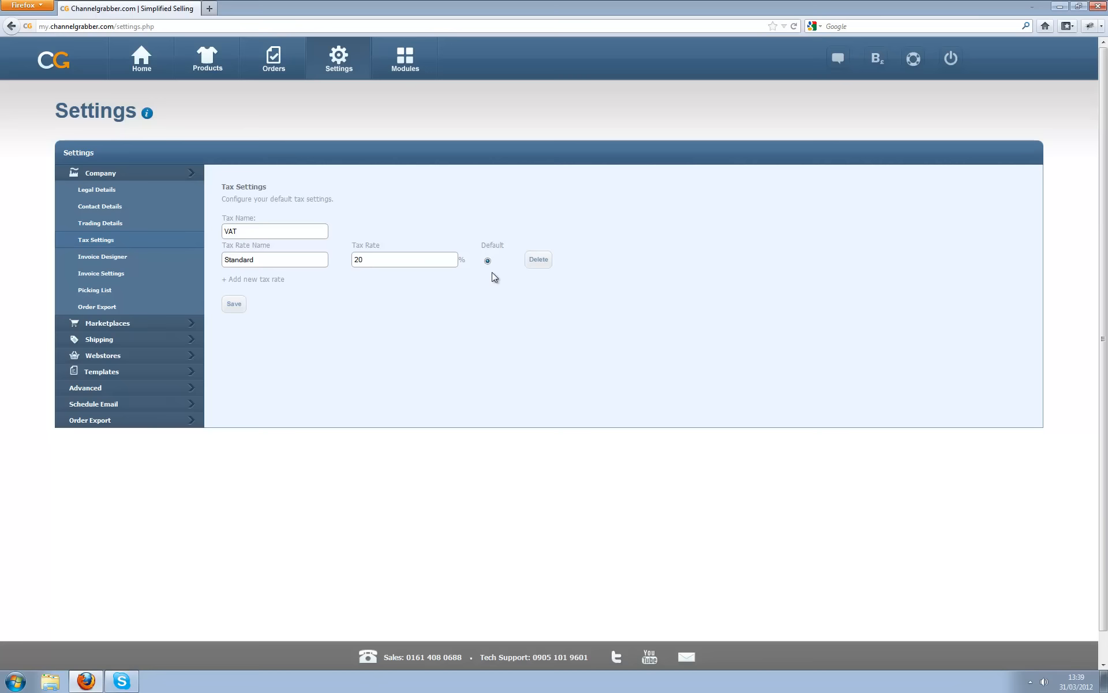
click(237, 304)
- Add a second tax rate named Zero
click(270, 281)
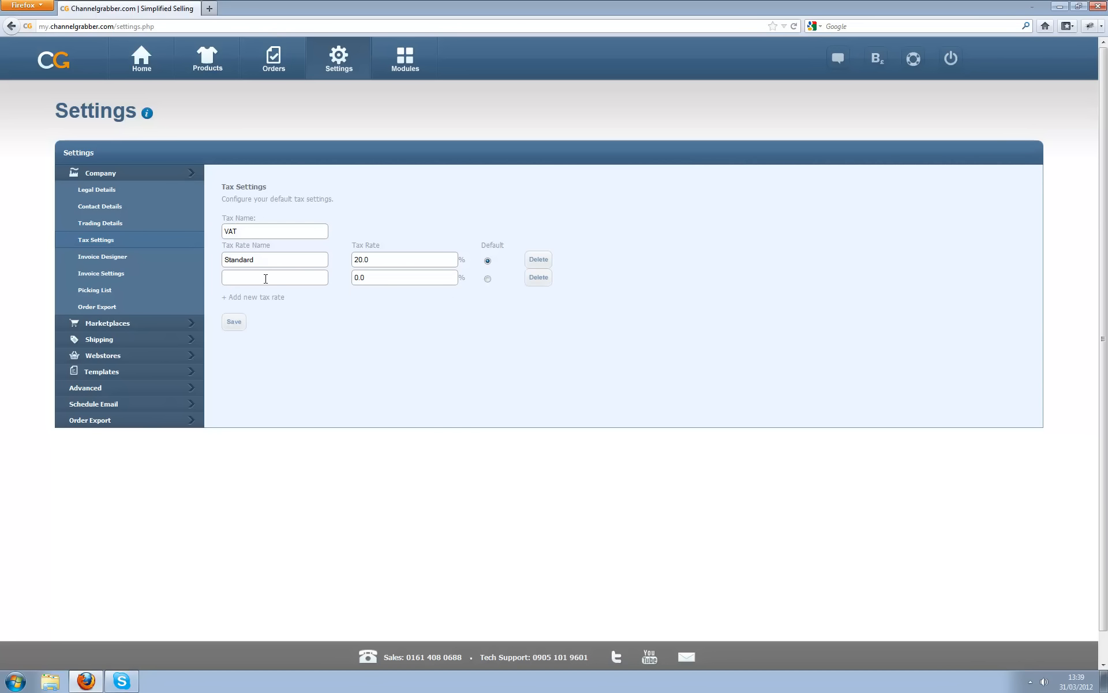
text(Zero)
click(123, 258)
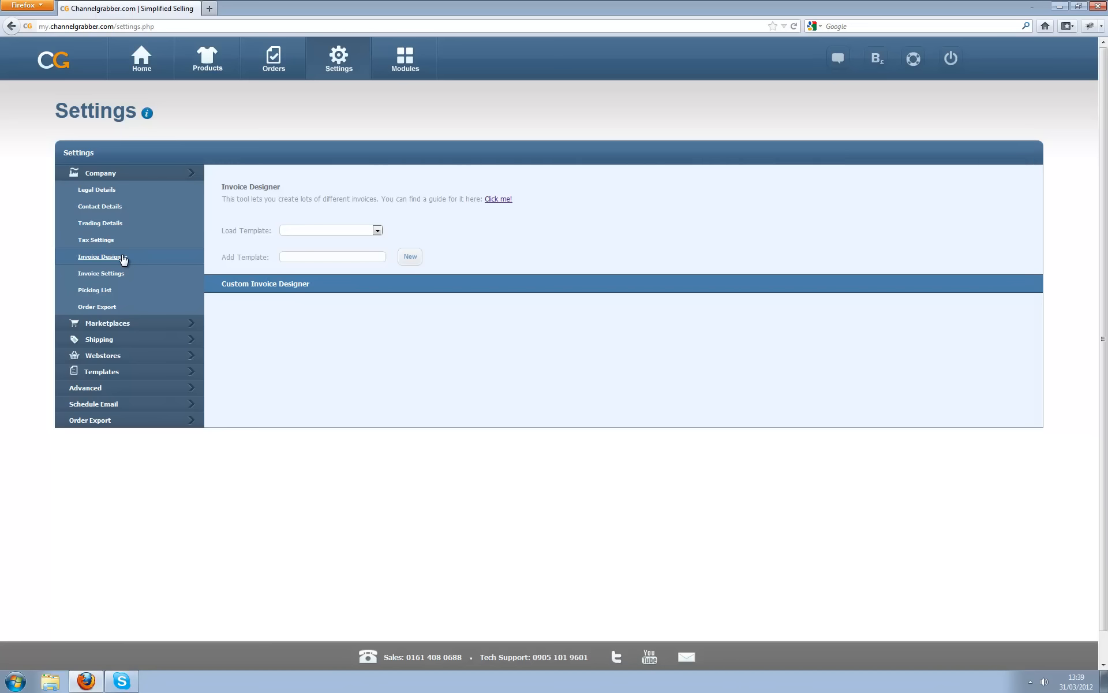
- Browse the existing invoice templates, then add a blank template called WebinarInvoice
click(319, 230)
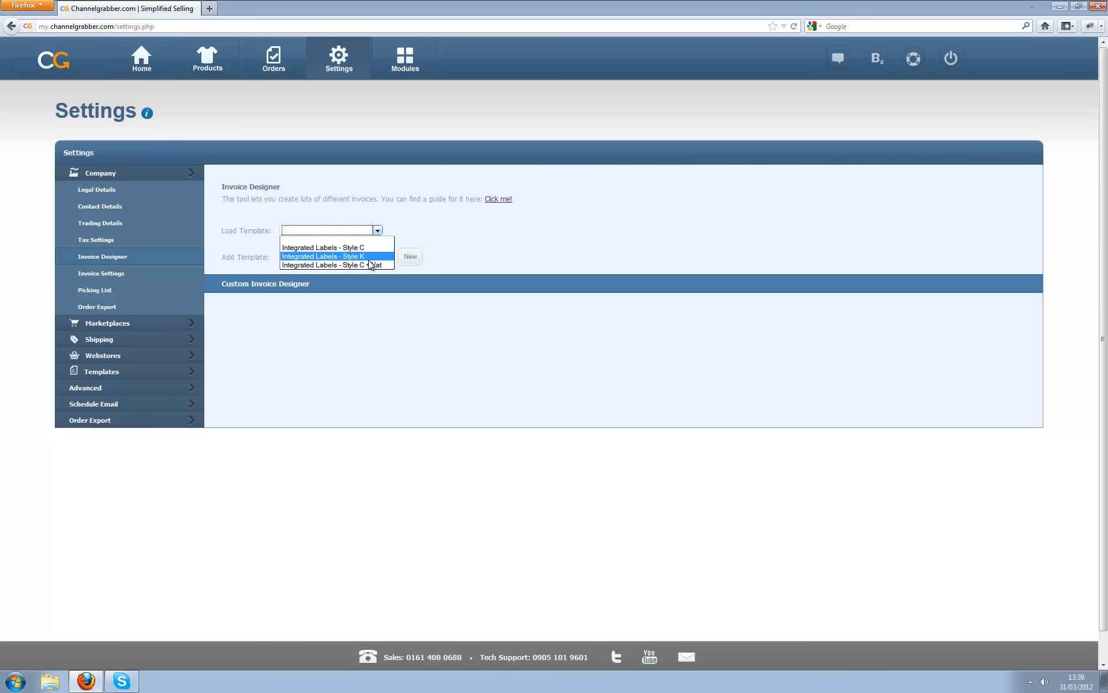
click(470, 227)
click(364, 257)
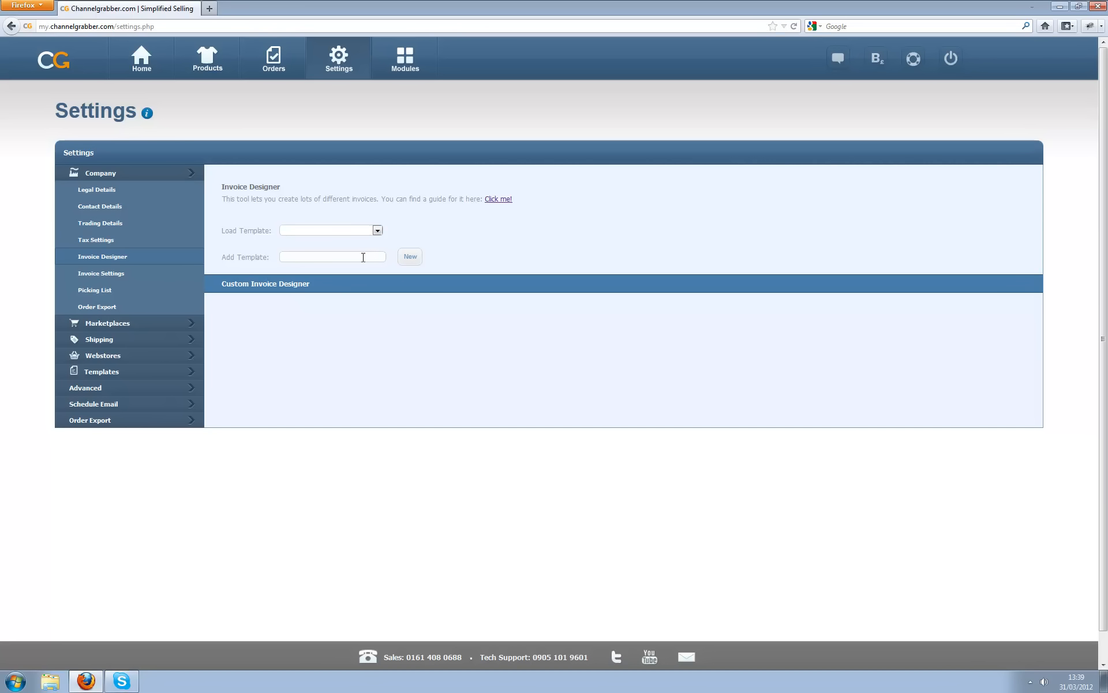
text(WebinarInvoice)
click(411, 258)
- Write an <h1>Invoice</h1> heading and an 'Order Number: {{order_id}}' line, then save the template
scroll(412, 342, down, 4)
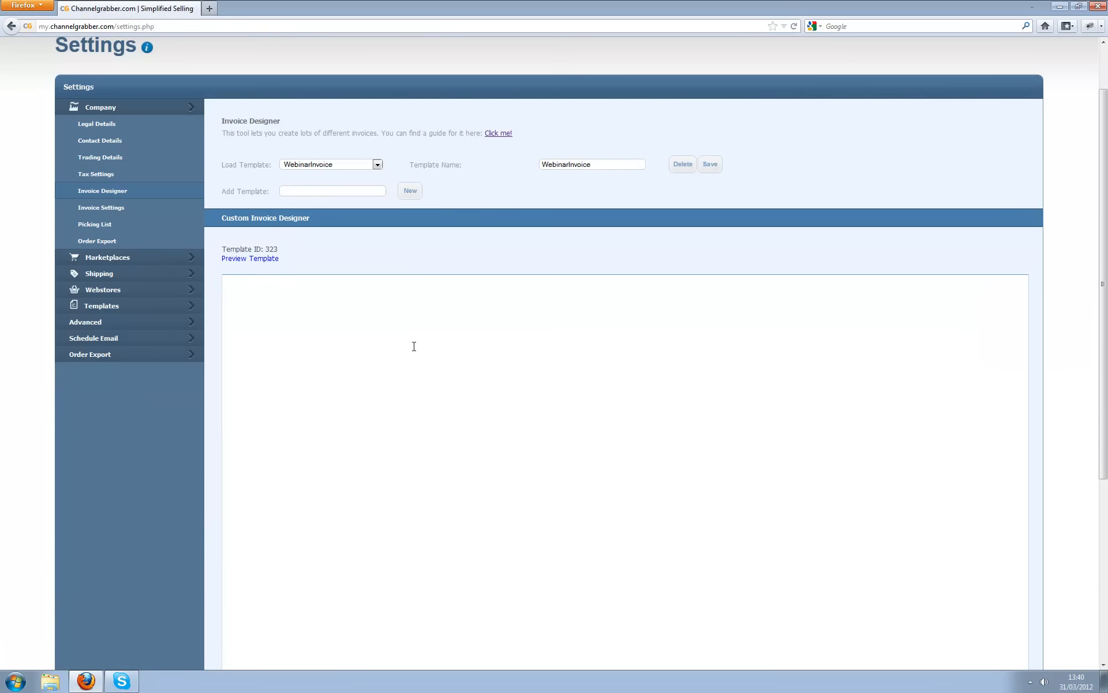
click(473, 306)
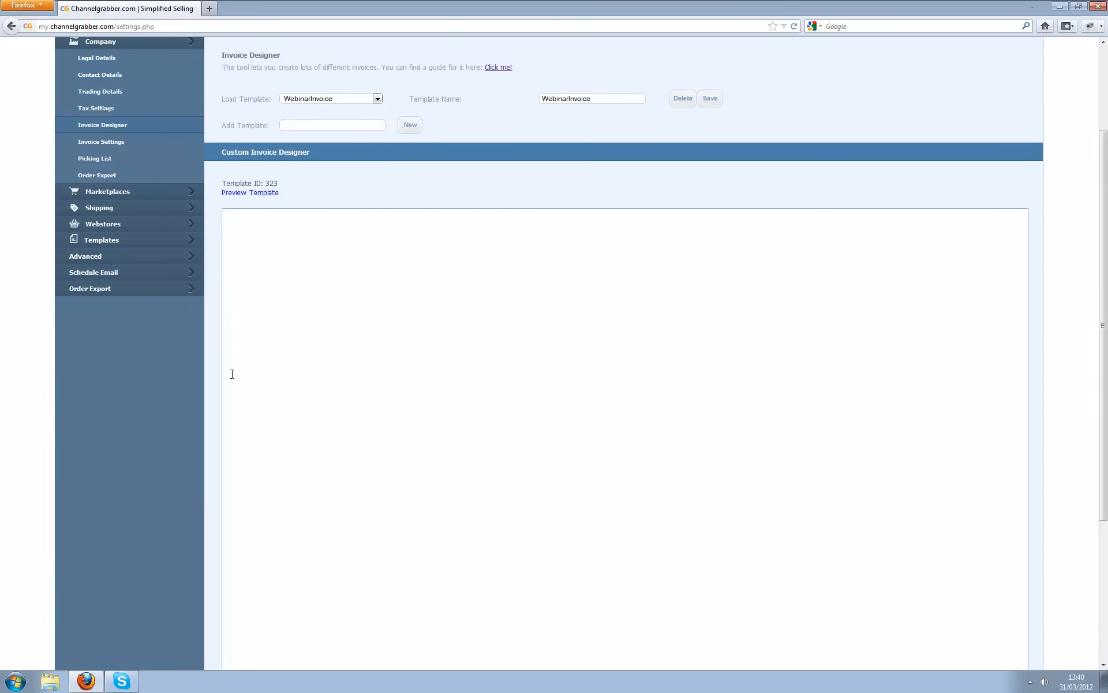
text(<h1>Invo)
text(ice</h1>)
key(Return)
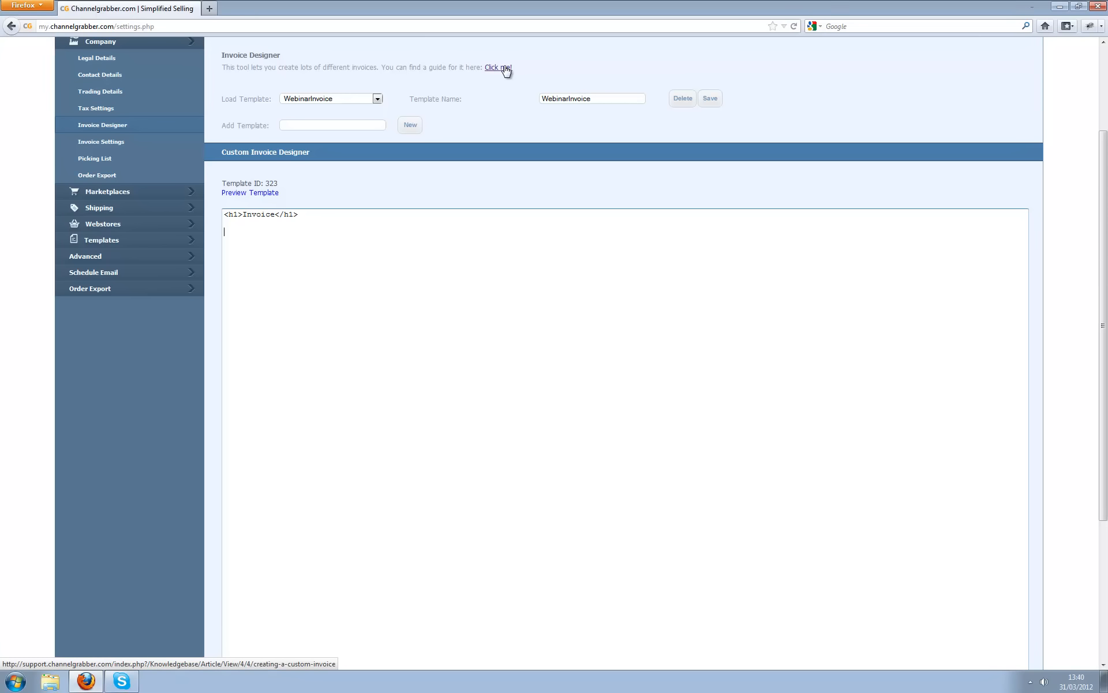
text(Order Number: {{order_id}})
click(714, 99)
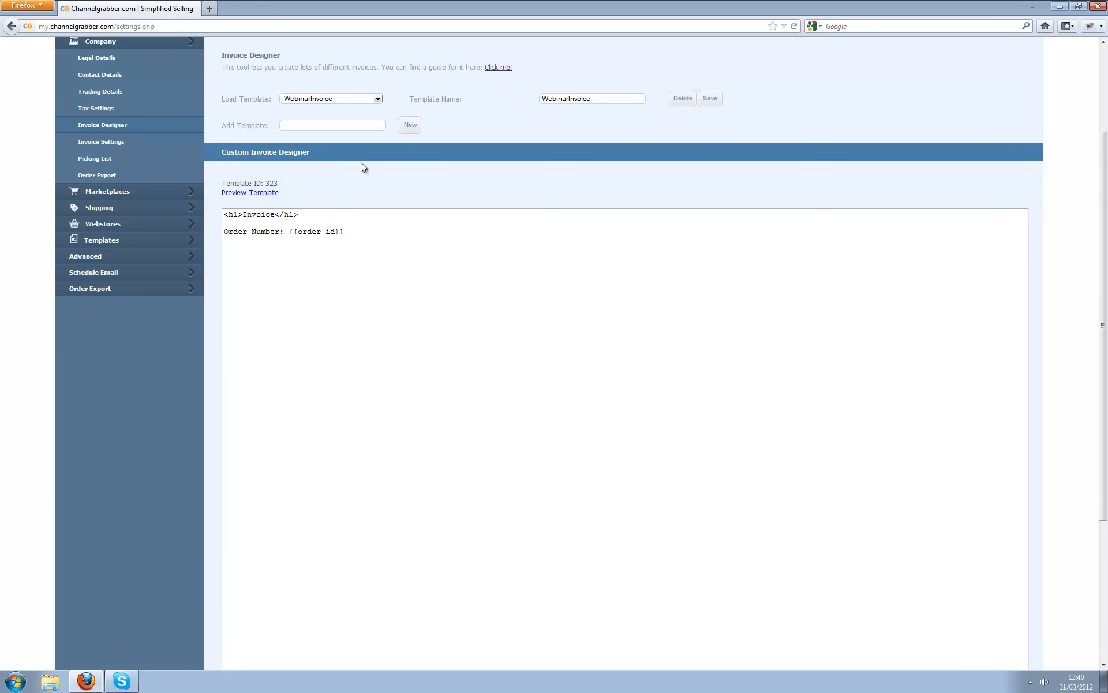
- Preview WebinarInvoice rendered with a sample order, check the order number, then close the preview
click(251, 196)
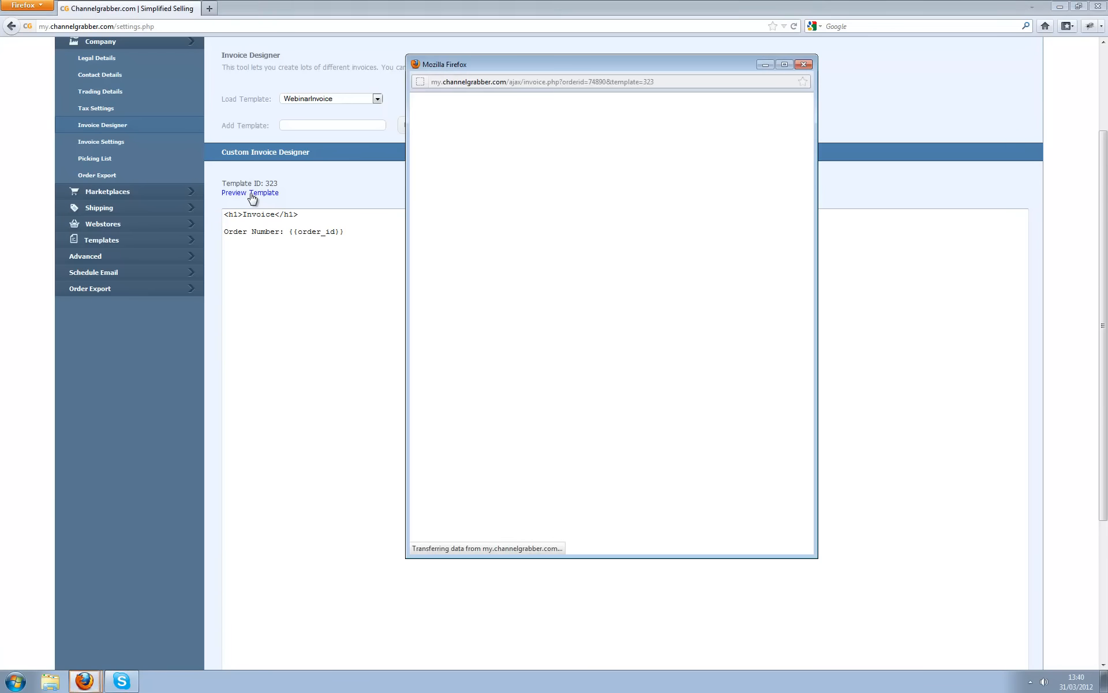
click(679, 109)
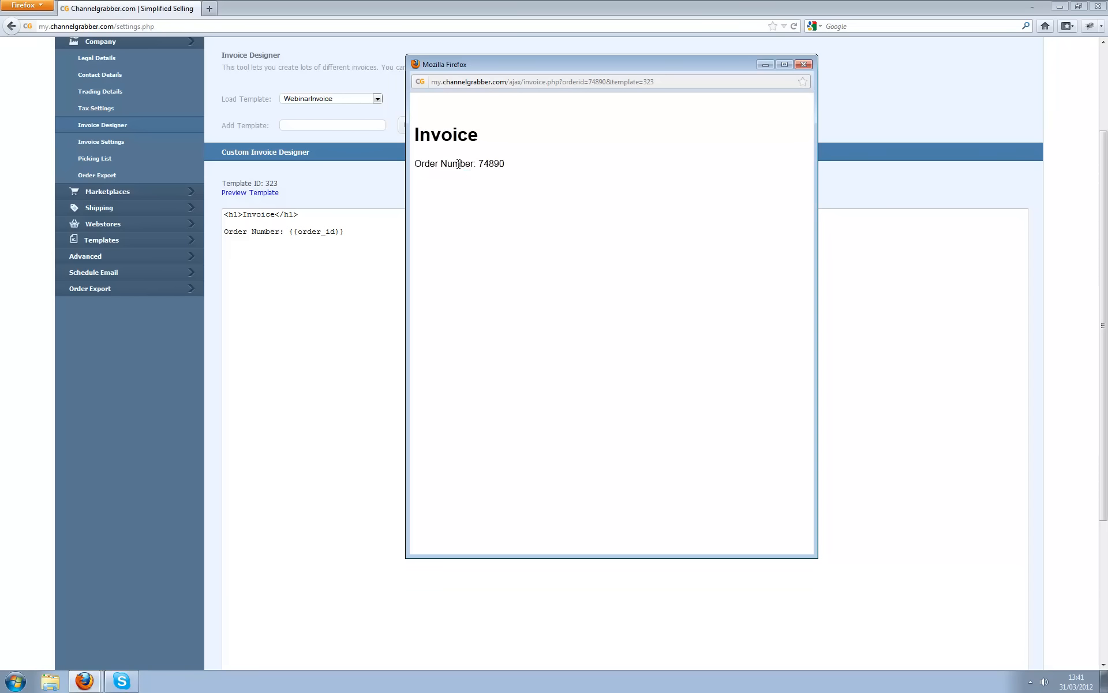
drag(519, 166, 476, 164)
click(804, 64)
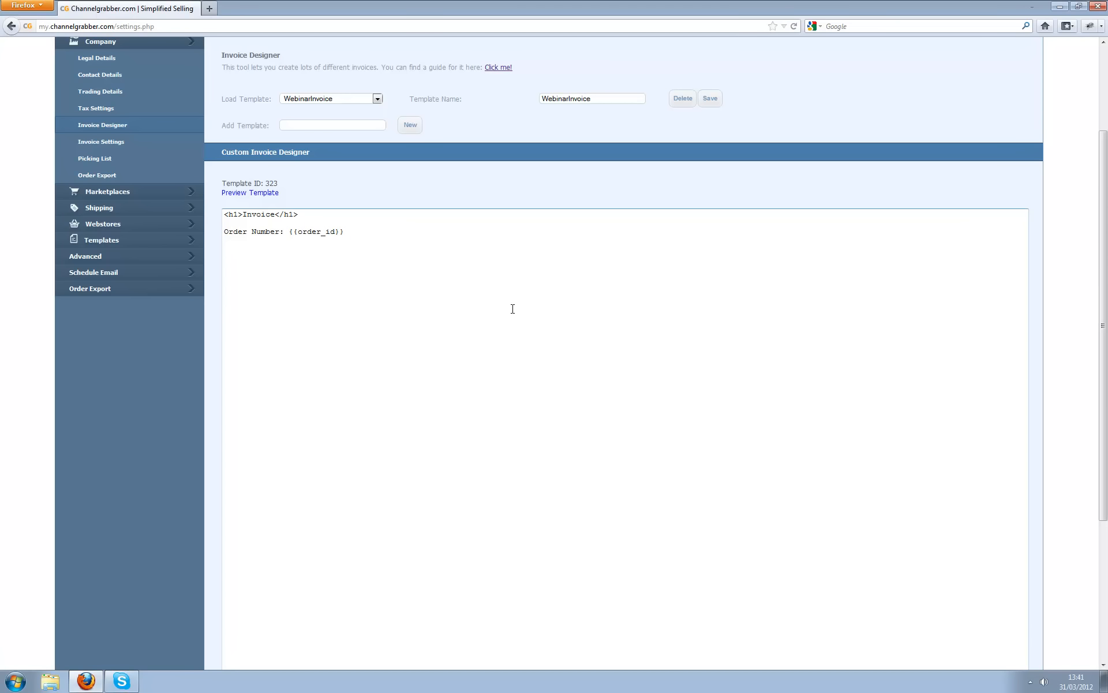
click(124, 142)
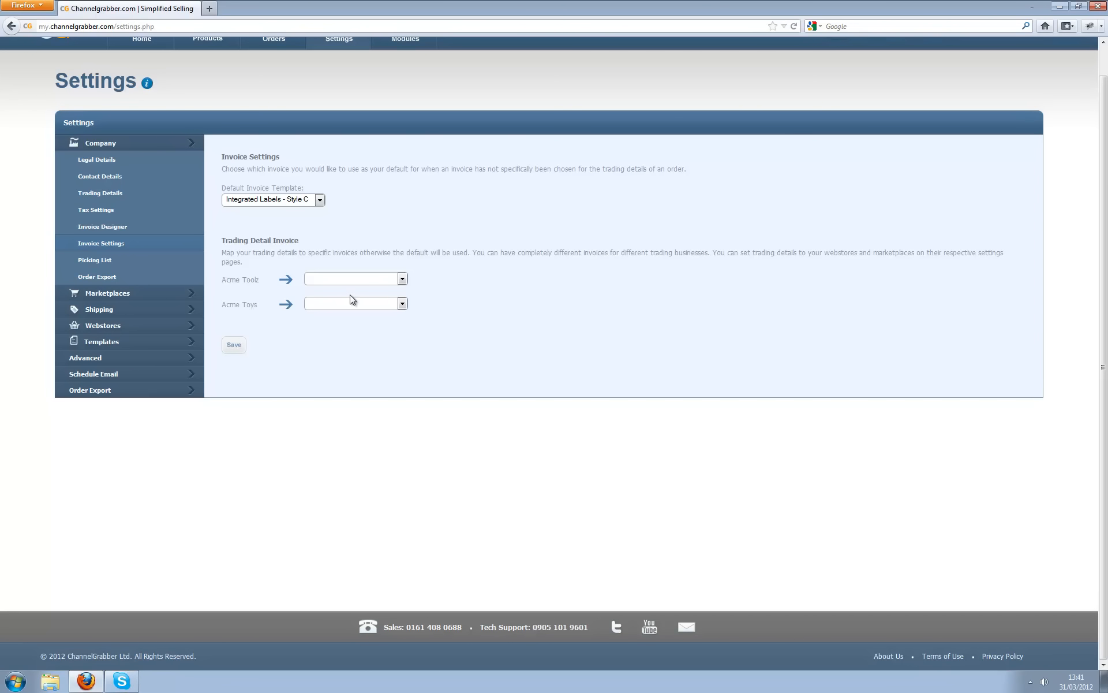
- Assign the WebinarInvoice template to Acme Toys and save the invoice mapping
click(382, 305)
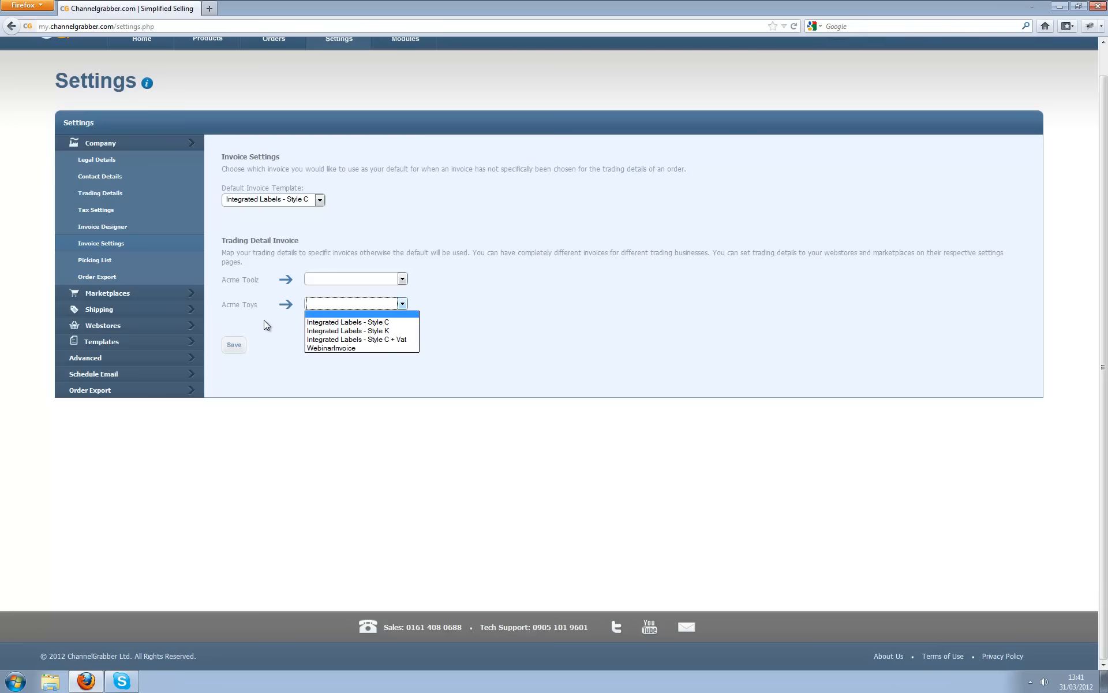
click(327, 347)
click(290, 339)
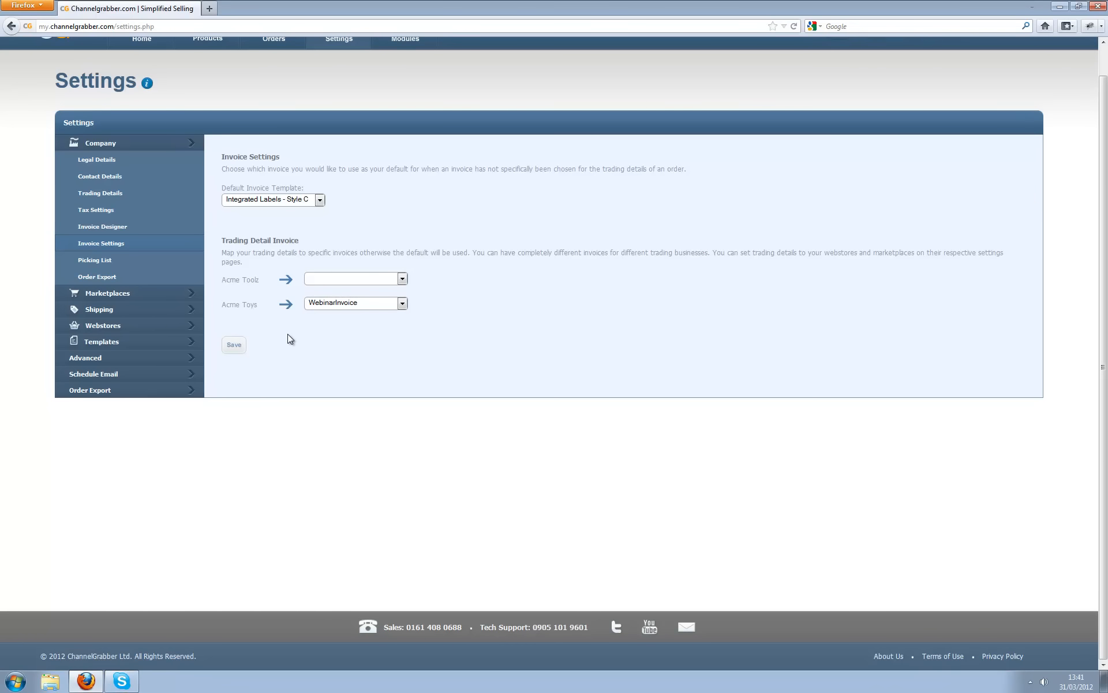
click(349, 278)
click(355, 294)
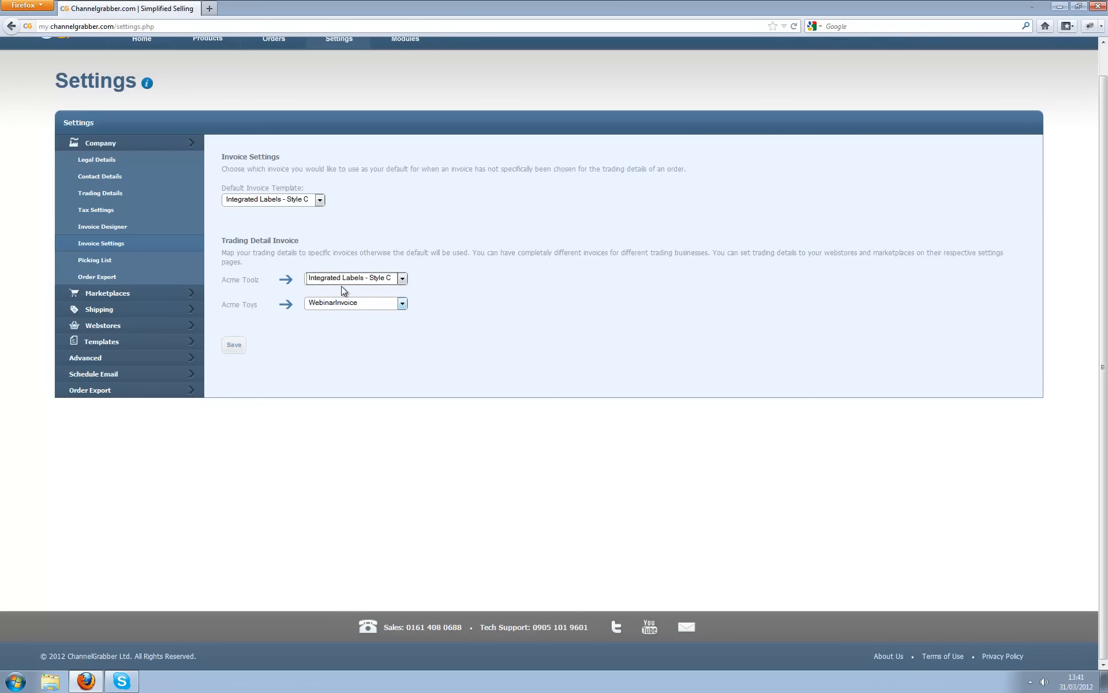
click(239, 348)
- Reset Acme Toolz to no specific invoice template and save again
click(362, 281)
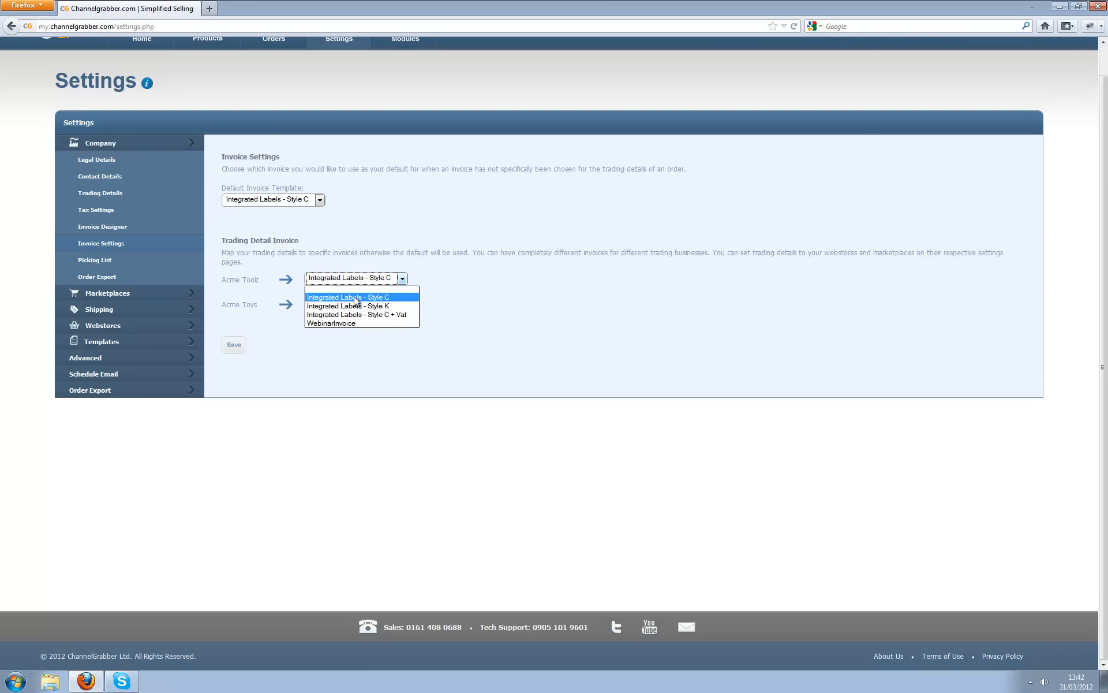
click(355, 298)
click(382, 283)
click(358, 289)
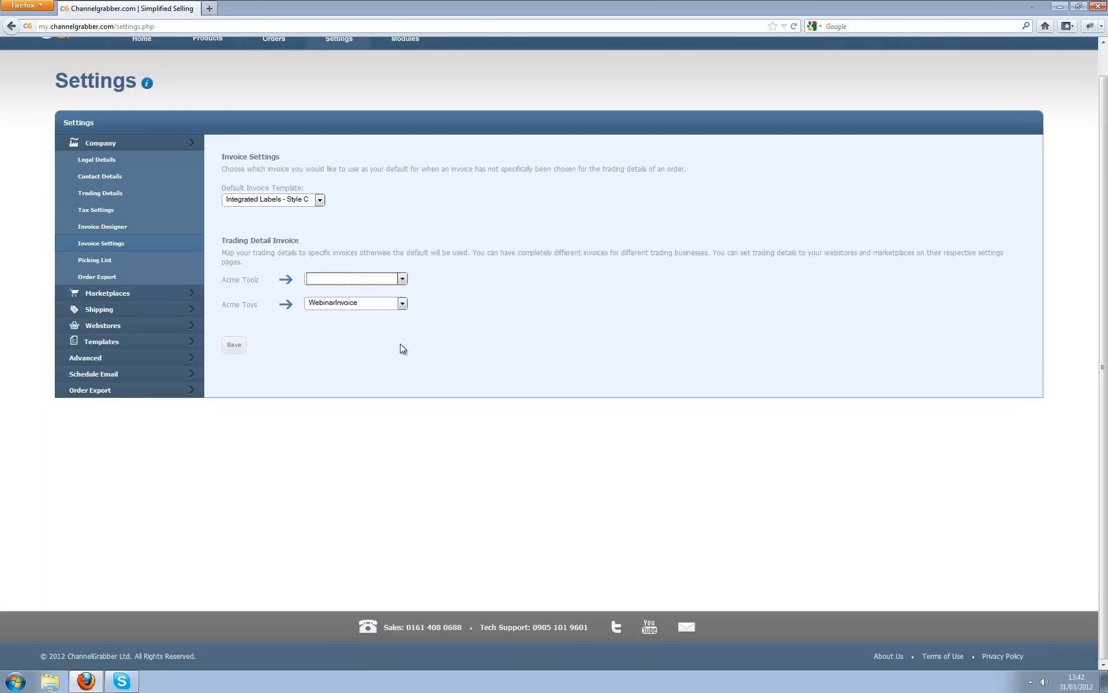
click(234, 345)
- In Picking List, set Locator Name 1 to Warehouse and Locator Name 2 to Shelf, then save
click(104, 261)
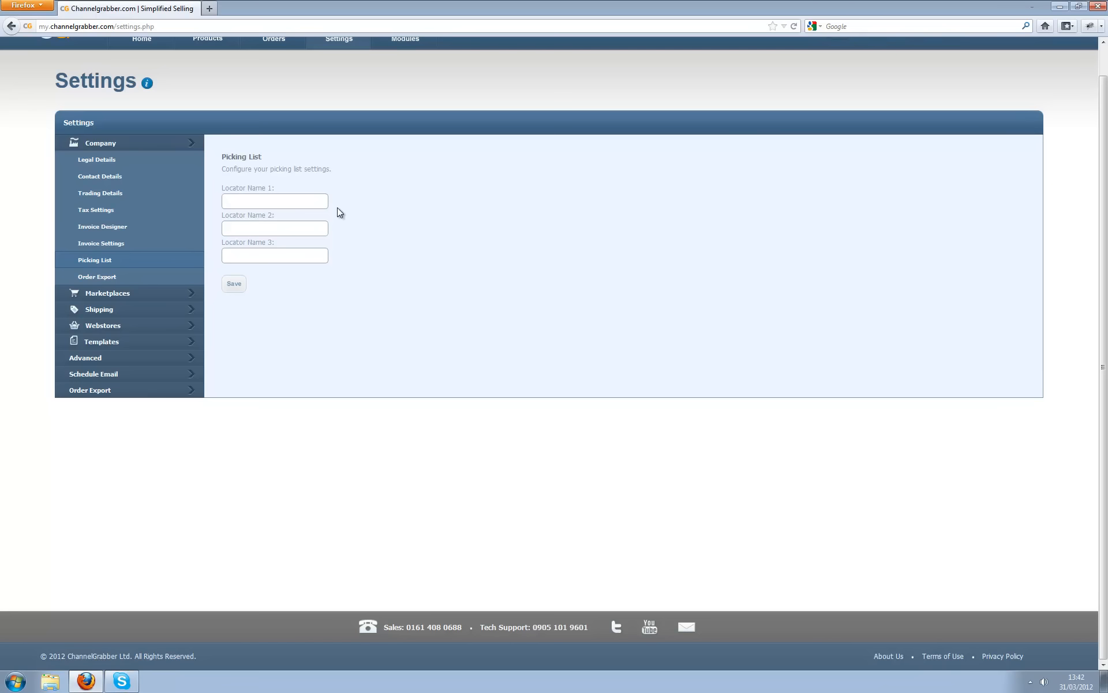
text(Warehouse)
key(Tab)
text(Shelf)
click(237, 290)
- Enable and save the Version 2 Export (old) order export, then expand the Marketplaces settings
click(110, 279)
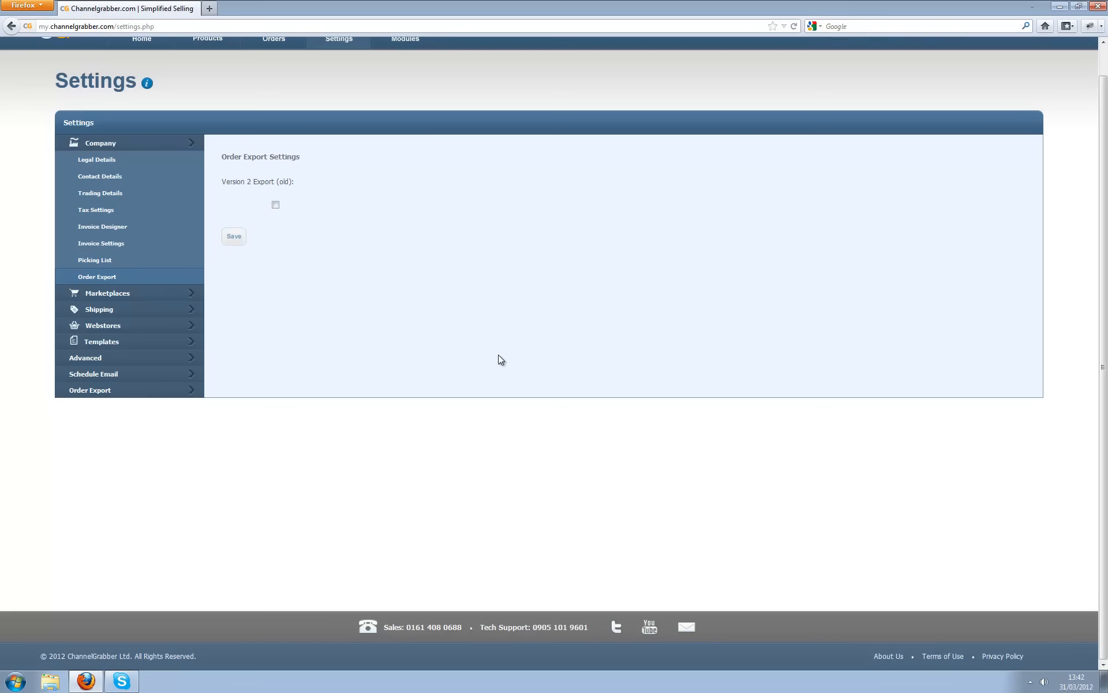
click(275, 204)
click(233, 238)
click(116, 295)
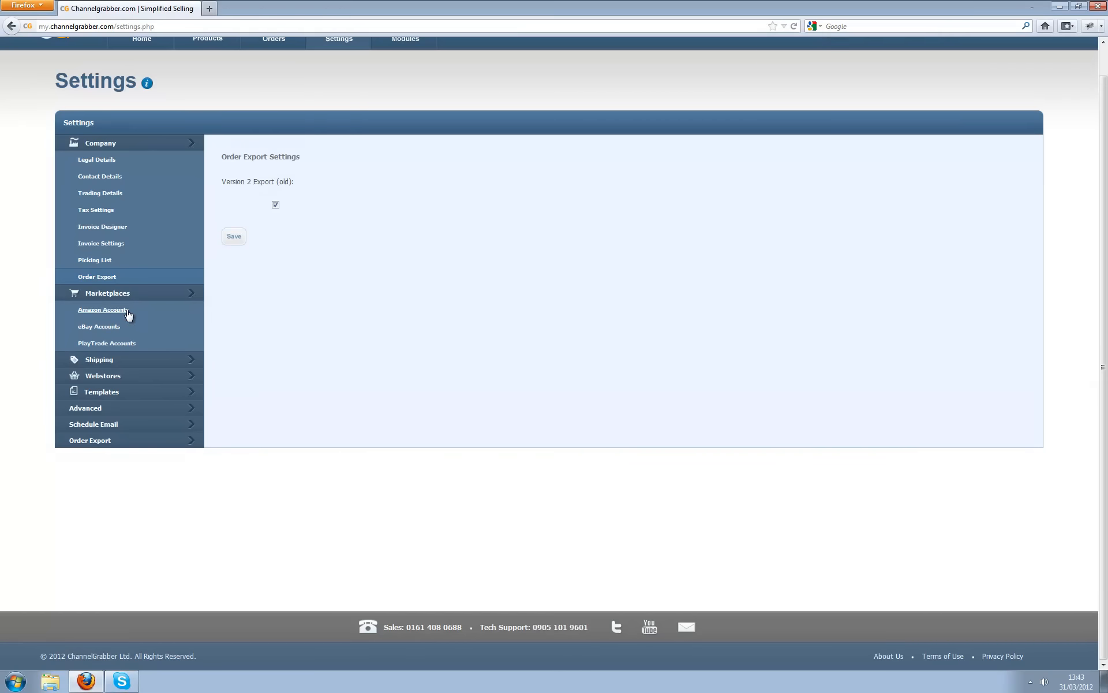
- Add Amazon account 'AcmeToolzAmazon' under trading company Acme Toolz and save it
click(126, 313)
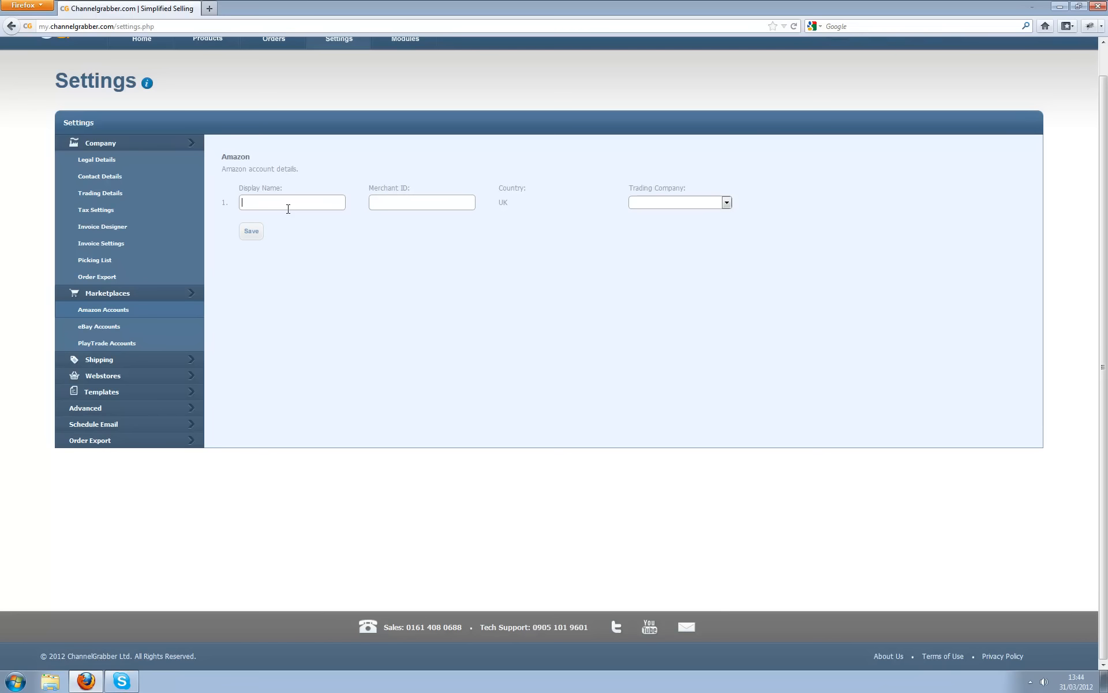
text(AcmeToolzAmazon)
click(438, 203)
click(695, 201)
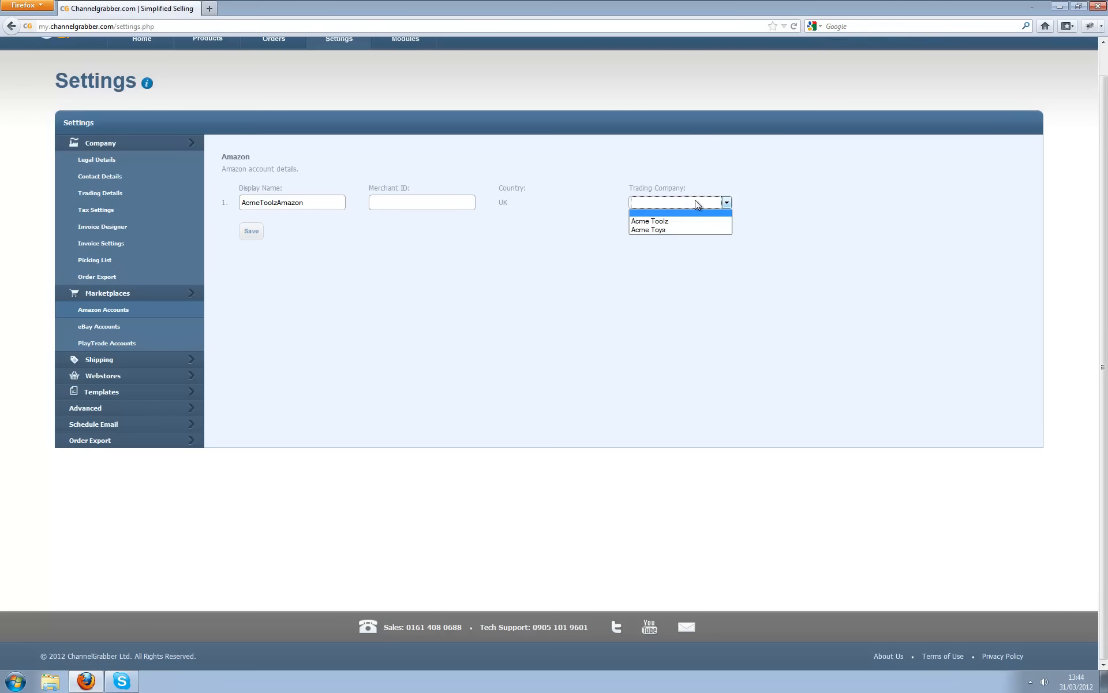
click(682, 222)
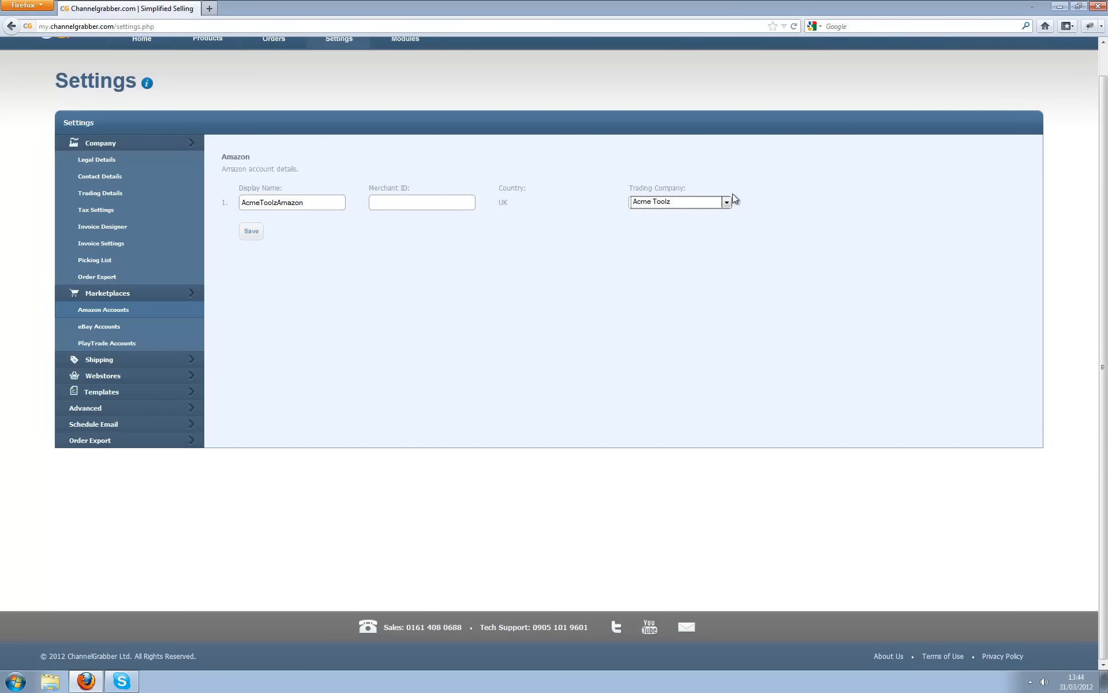
click(670, 232)
- Enter eBay display name 'AcmeToyseBay' and the account's PayPal e-mail address
click(101, 327)
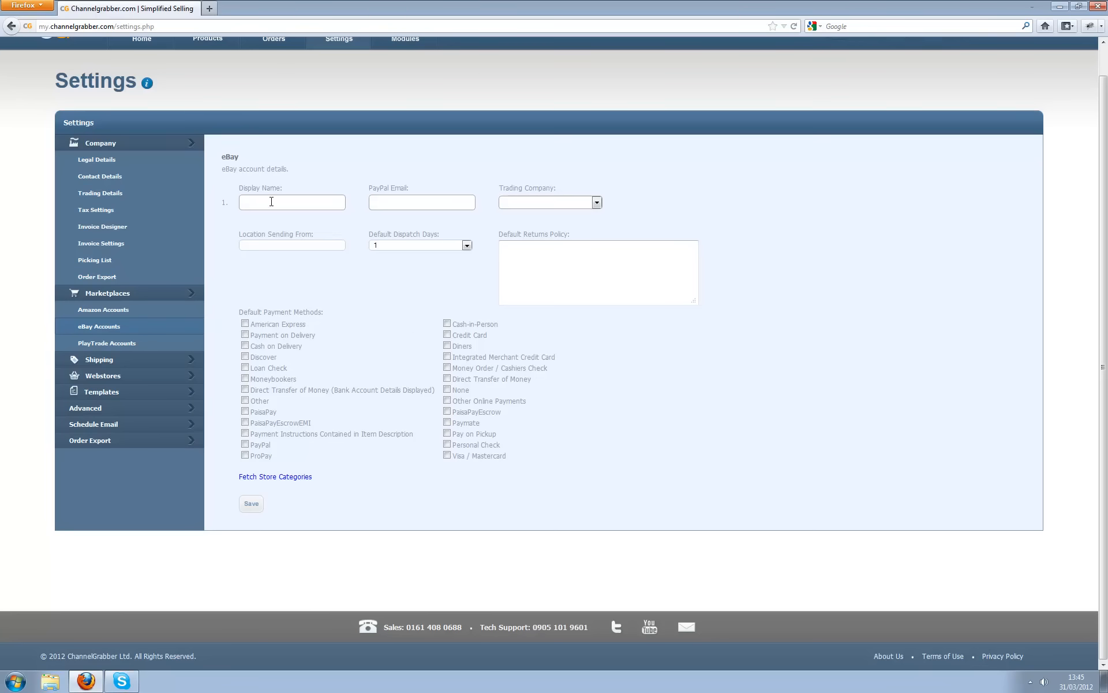
text(Acme)
text(oyse)
key(BackSpace)
key(BackSpace)
key(BackSpace)
text(Toys)
text(eBay)
- Assign the eBay account to Acme Toys and set its sending location to London
click(528, 203)
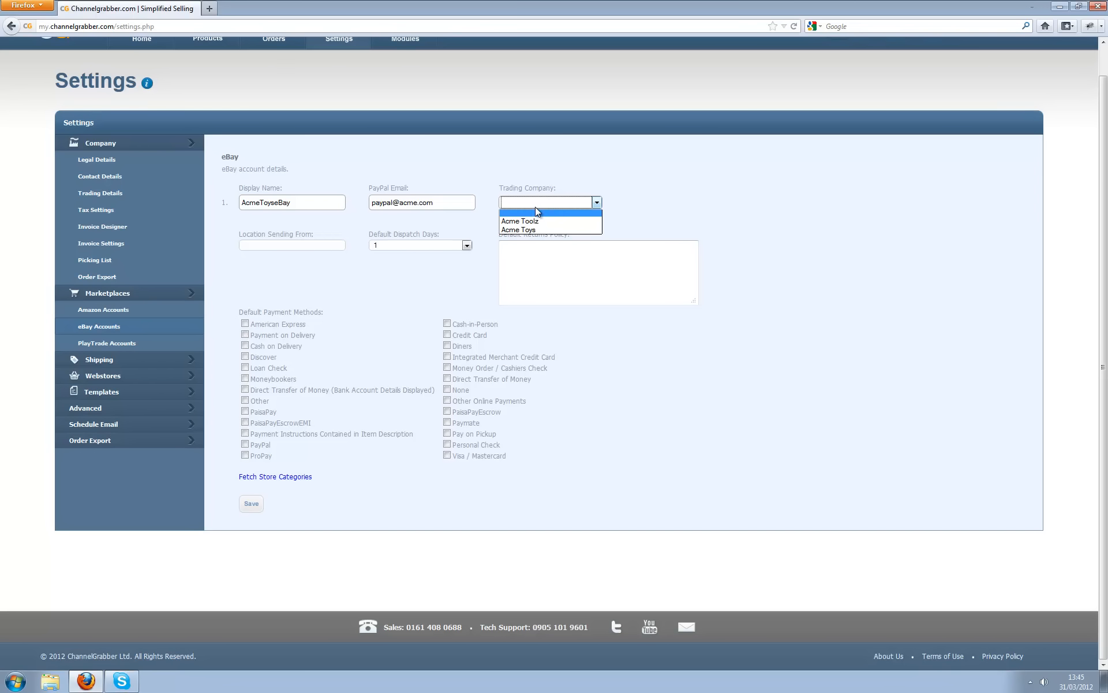
click(558, 229)
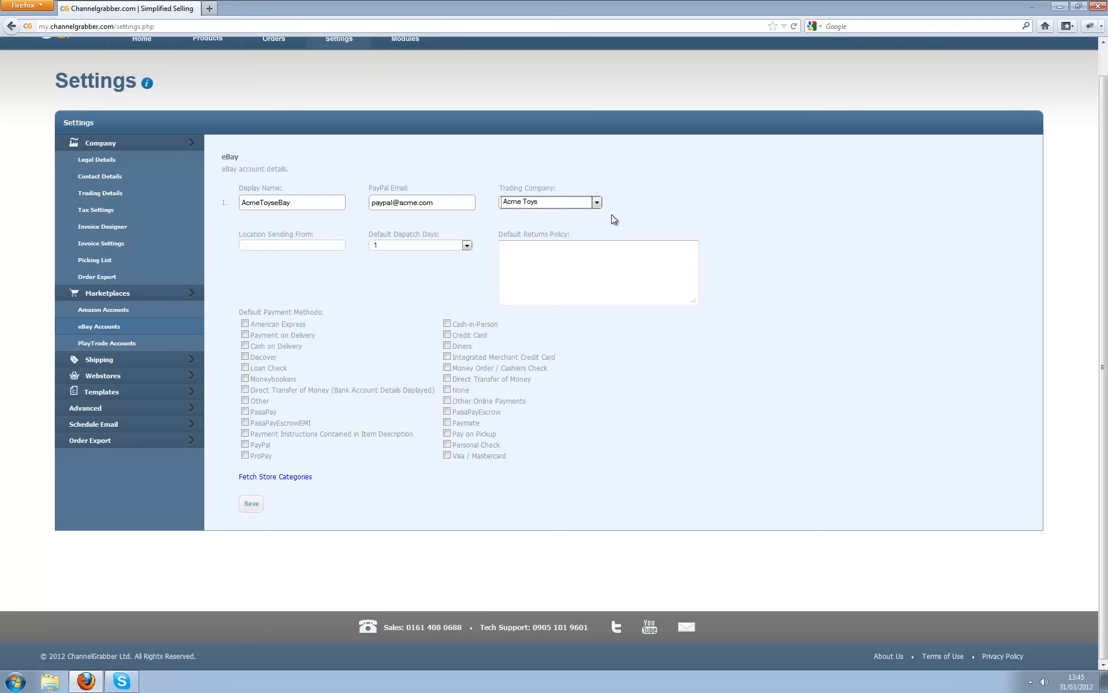
click(723, 209)
click(295, 246)
text(London)
- Set eBay default dispatch days to 30, tick PayPal and Cash on Delivery, and save
click(449, 245)
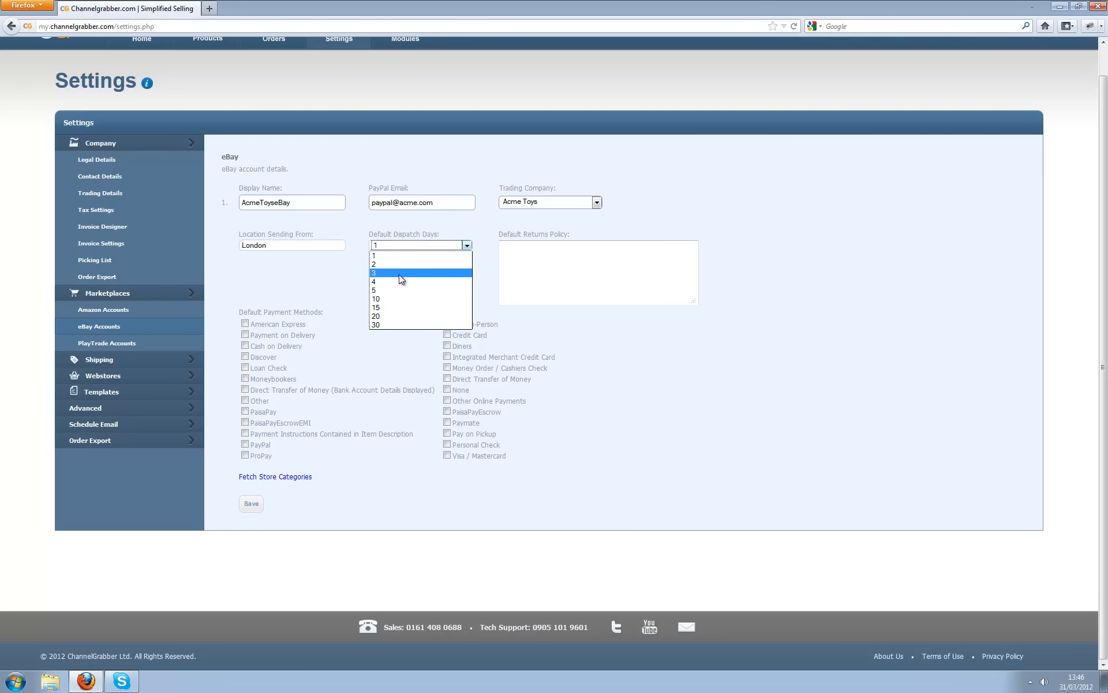
click(395, 325)
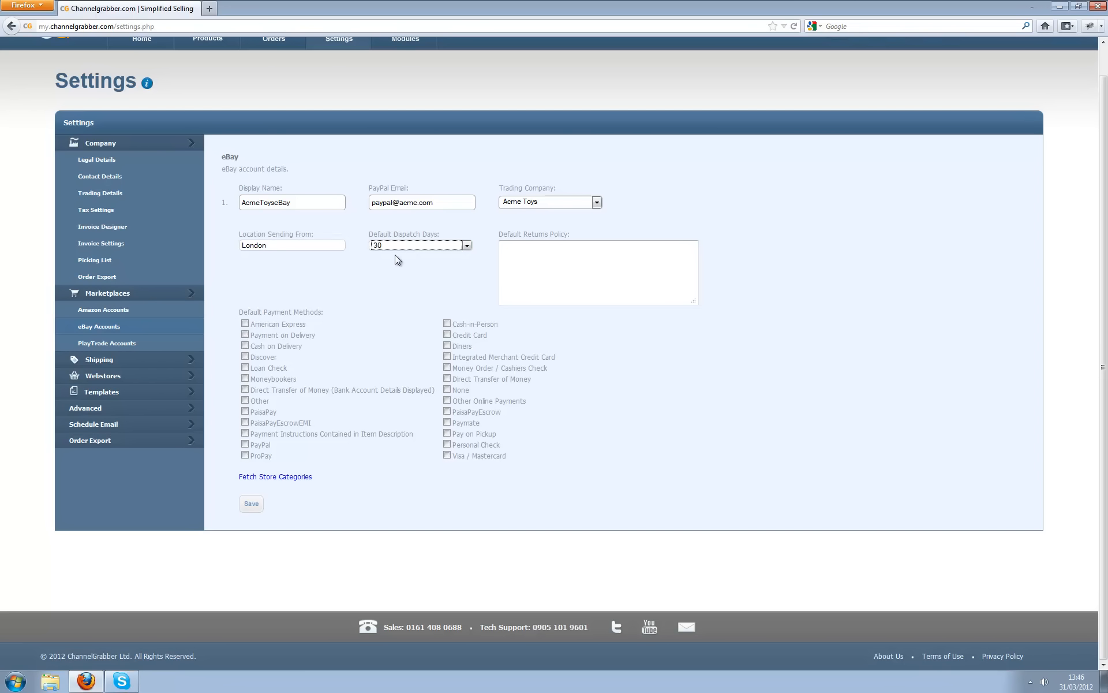
click(414, 283)
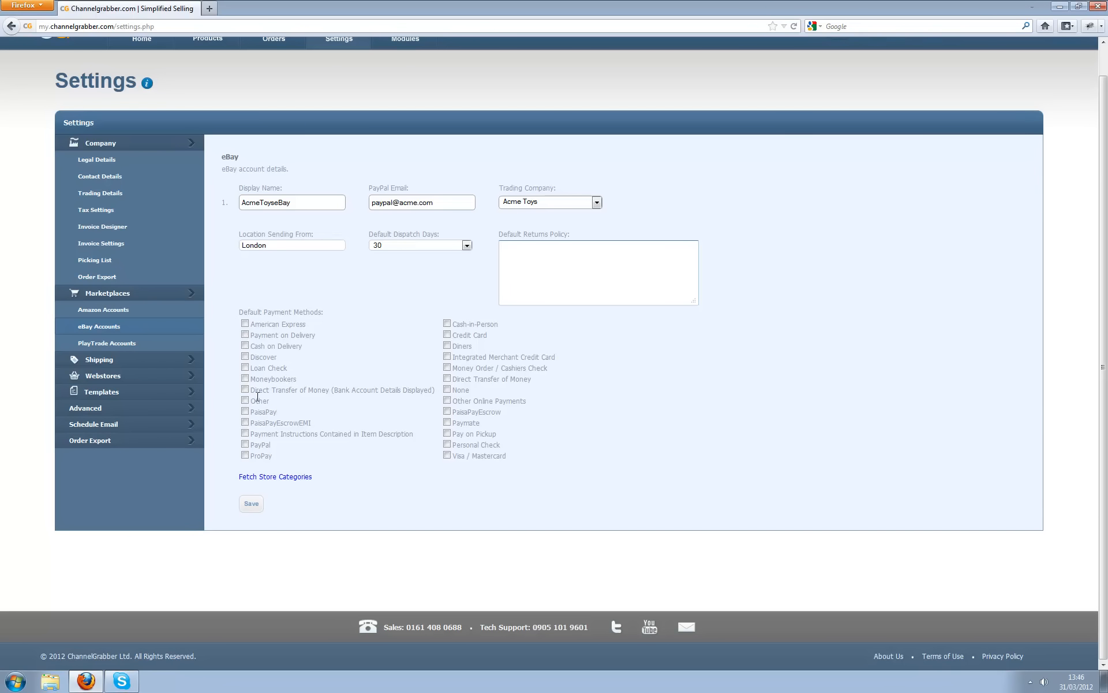
click(244, 445)
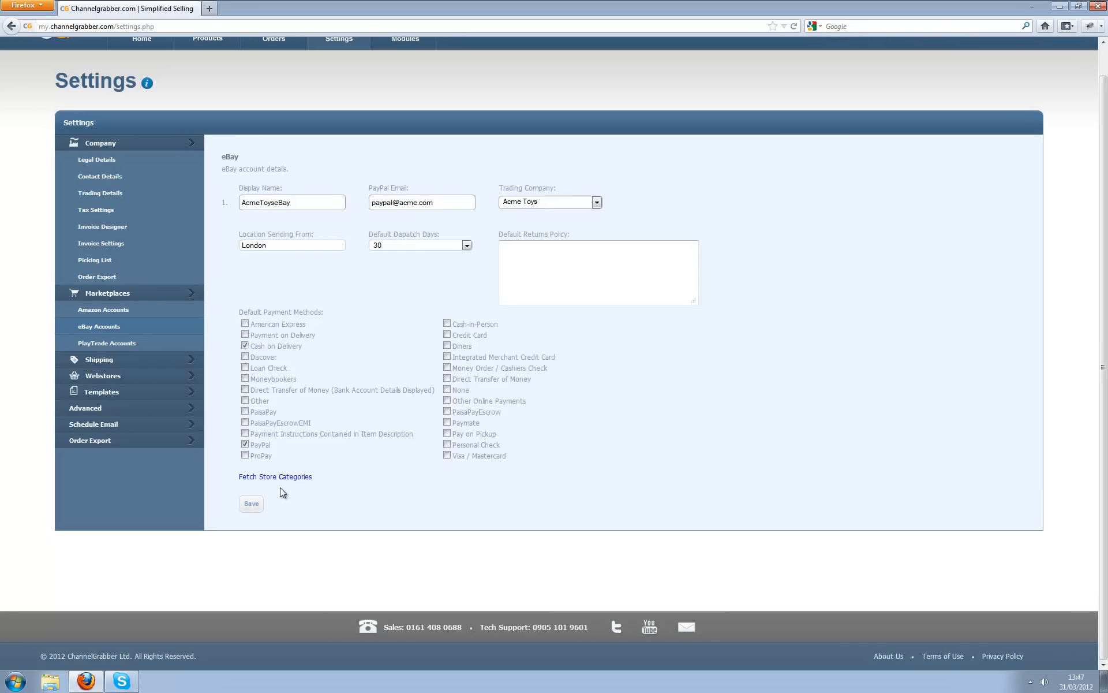
click(250, 507)
- Create PlayTrade account 'AcmeToolzPlay' with username e-mail, password and trading company Acme Toolz, then save
click(118, 345)
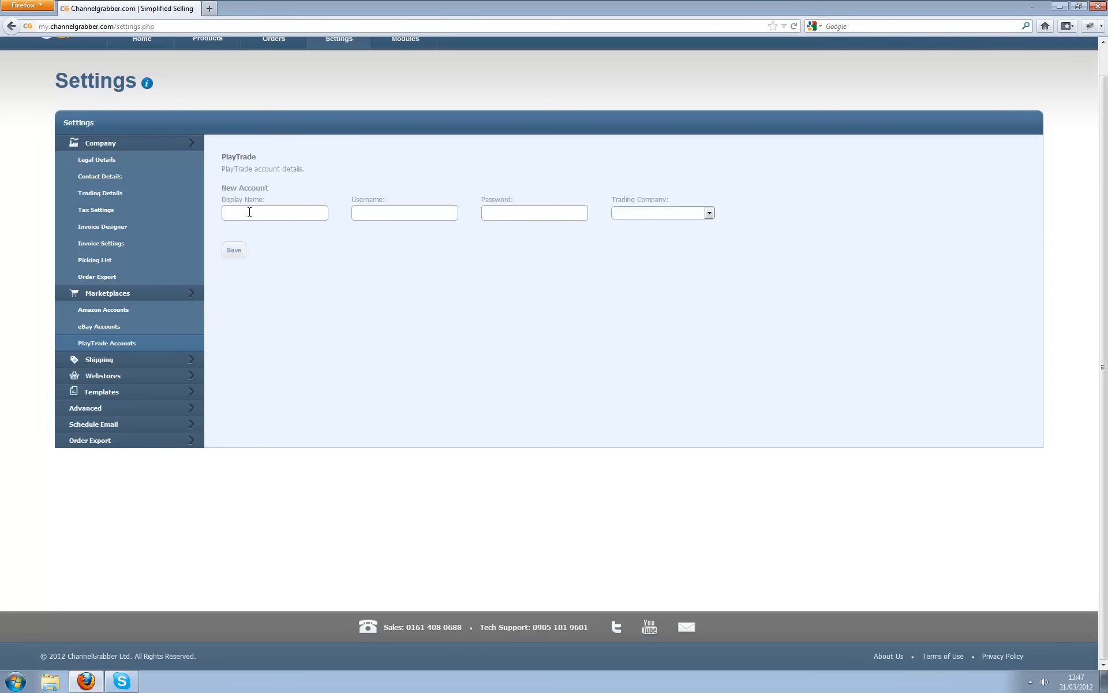
text(AcmeToolzPlay)
key(Tab)
text(•••••)
click(667, 214)
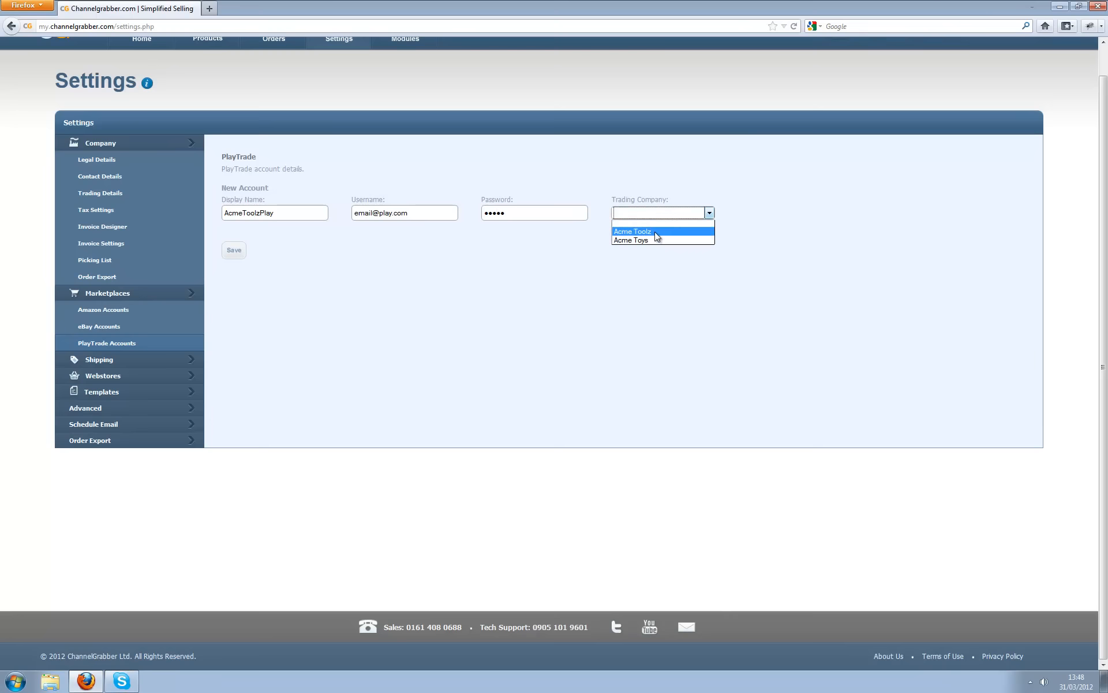
click(656, 231)
click(234, 250)
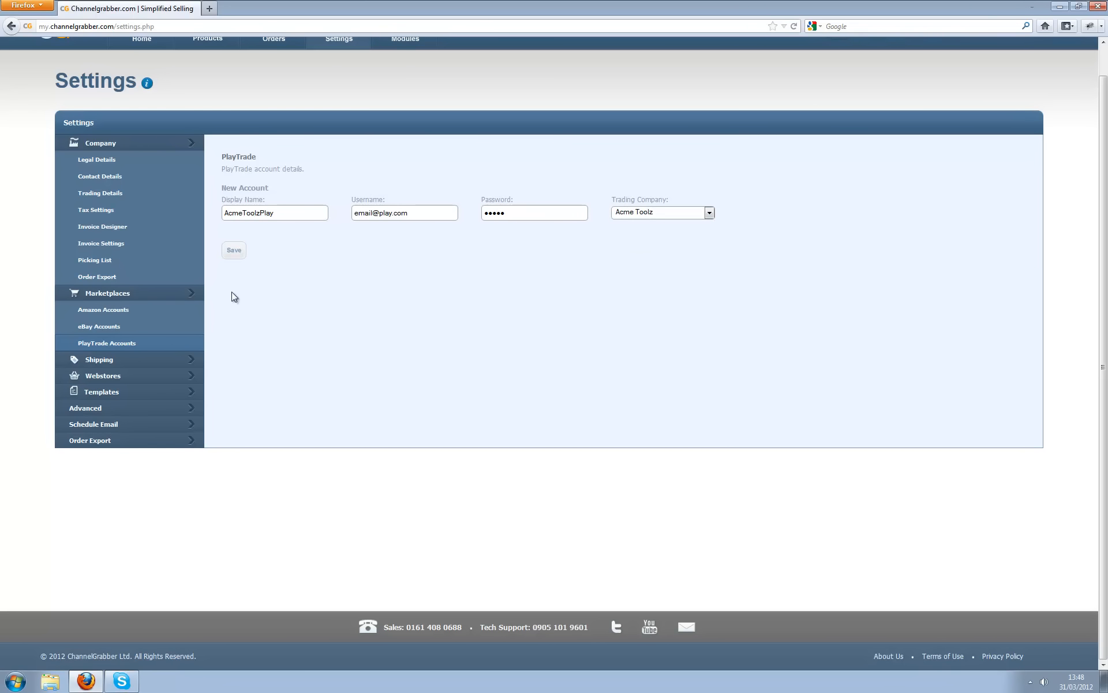
- Collapse the Marketplaces and Company groups and expand the Shipping settings group
click(132, 294)
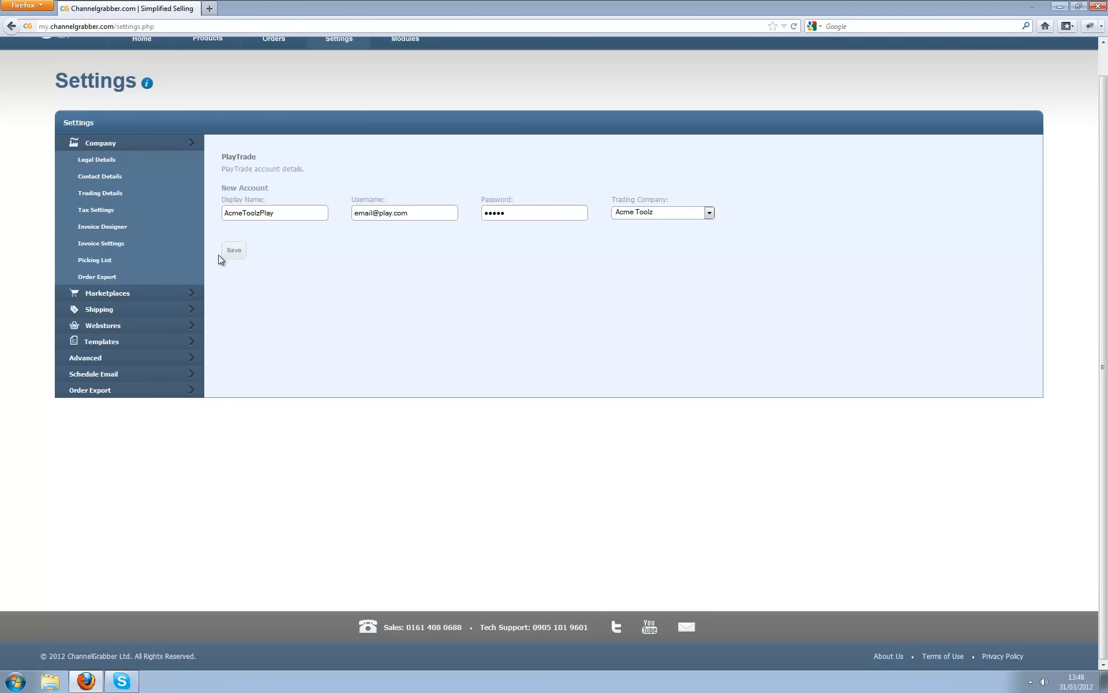
click(143, 146)
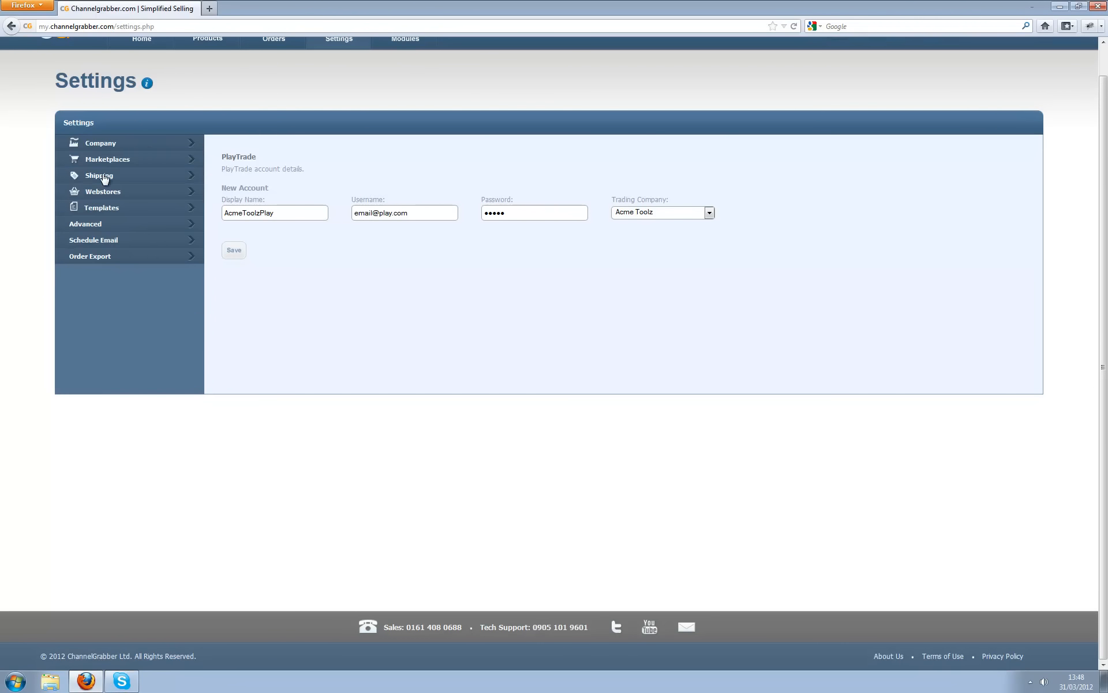
click(105, 177)
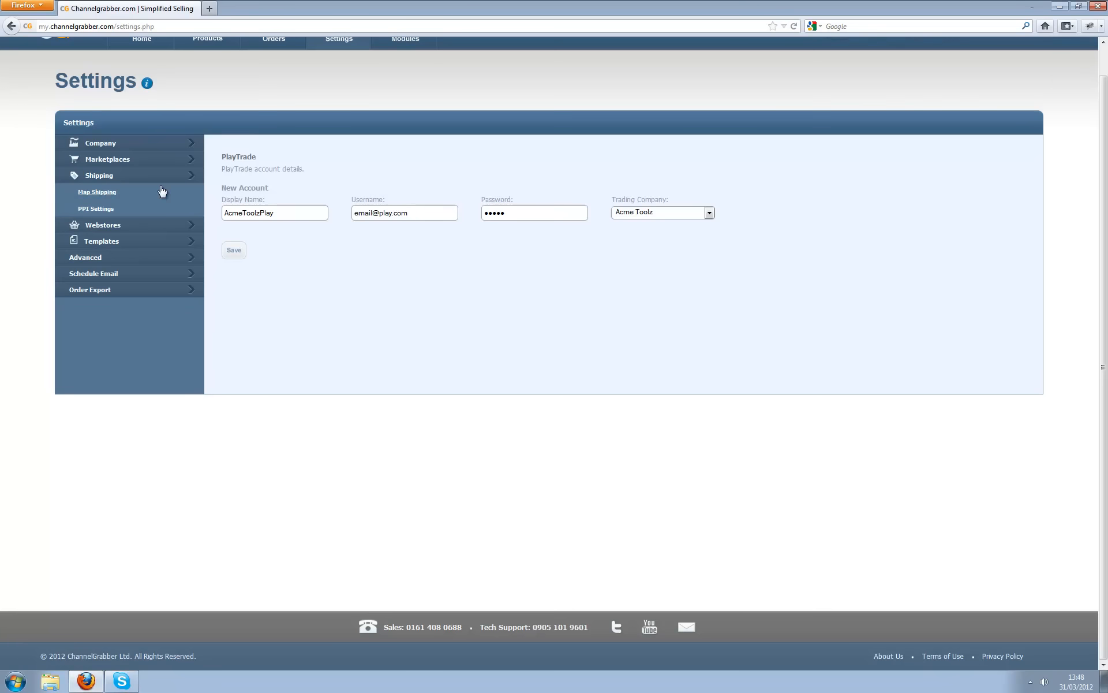
- Add shipping mappings '1st Class' (UK_RoyalMailSecondClassStandard) and '2nd Class' on the Map Shipping page
click(97, 192)
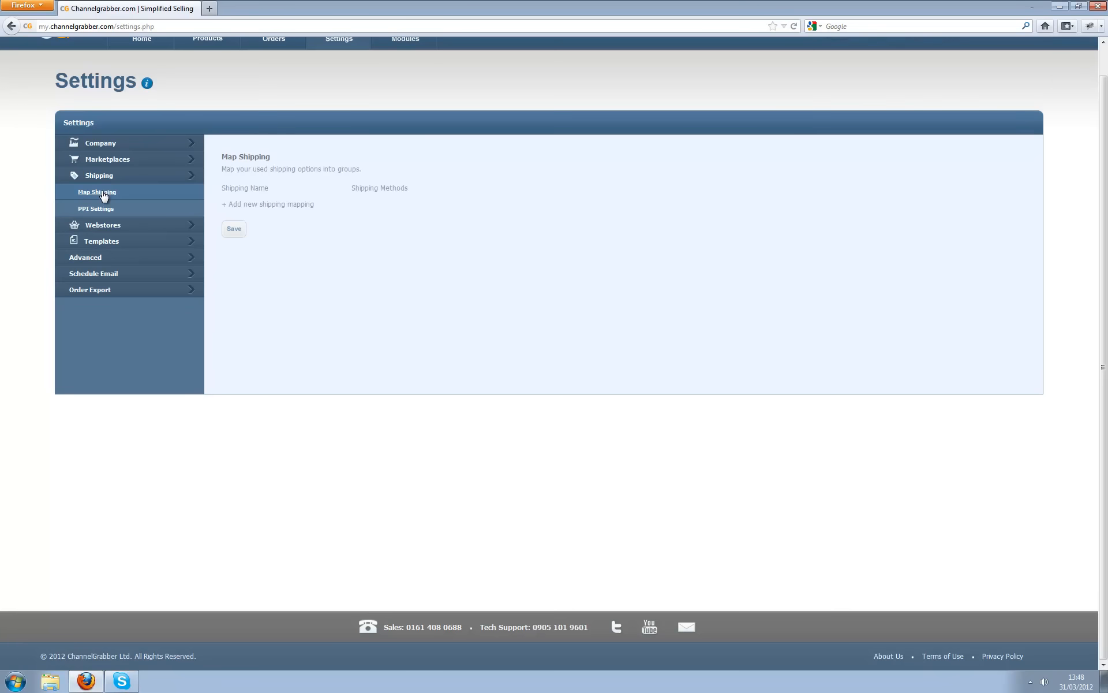
drag(257, 206, 269, 212)
click(274, 207)
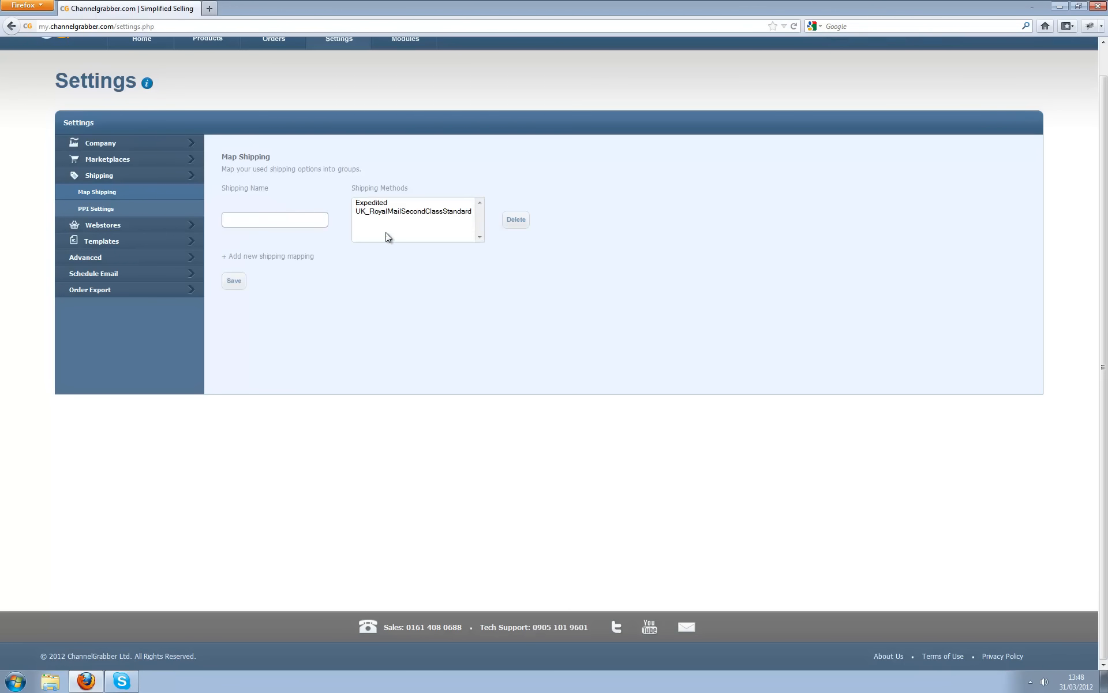
click(372, 206)
click(372, 211)
click(295, 220)
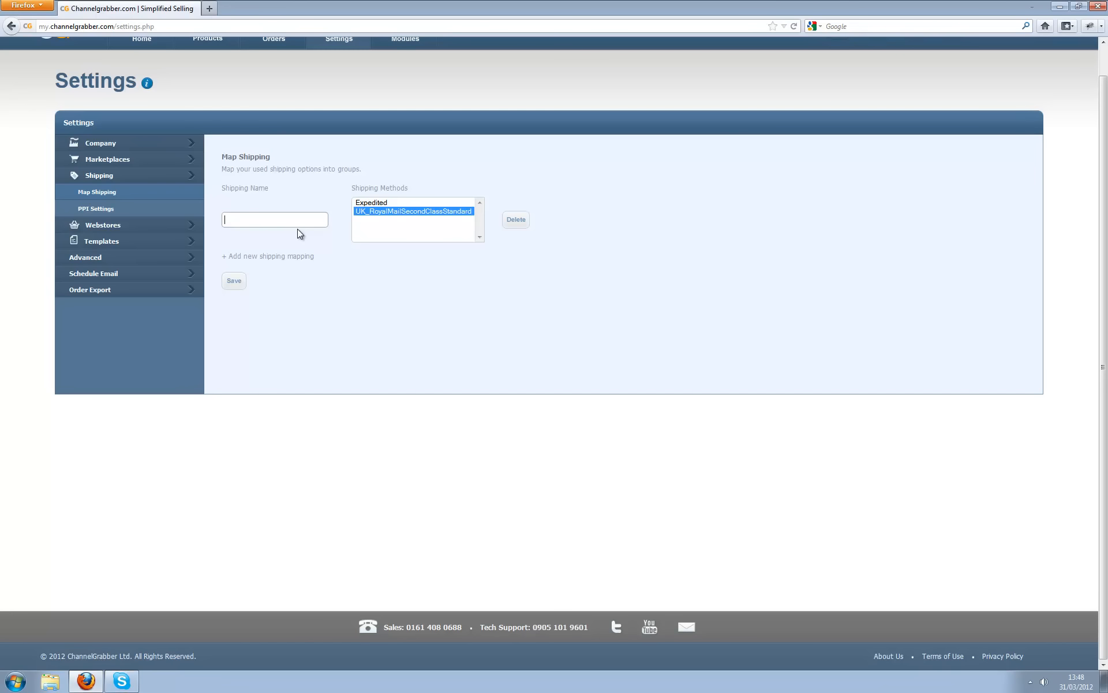
text(1st Class)
click(279, 257)
text(2nd Class)
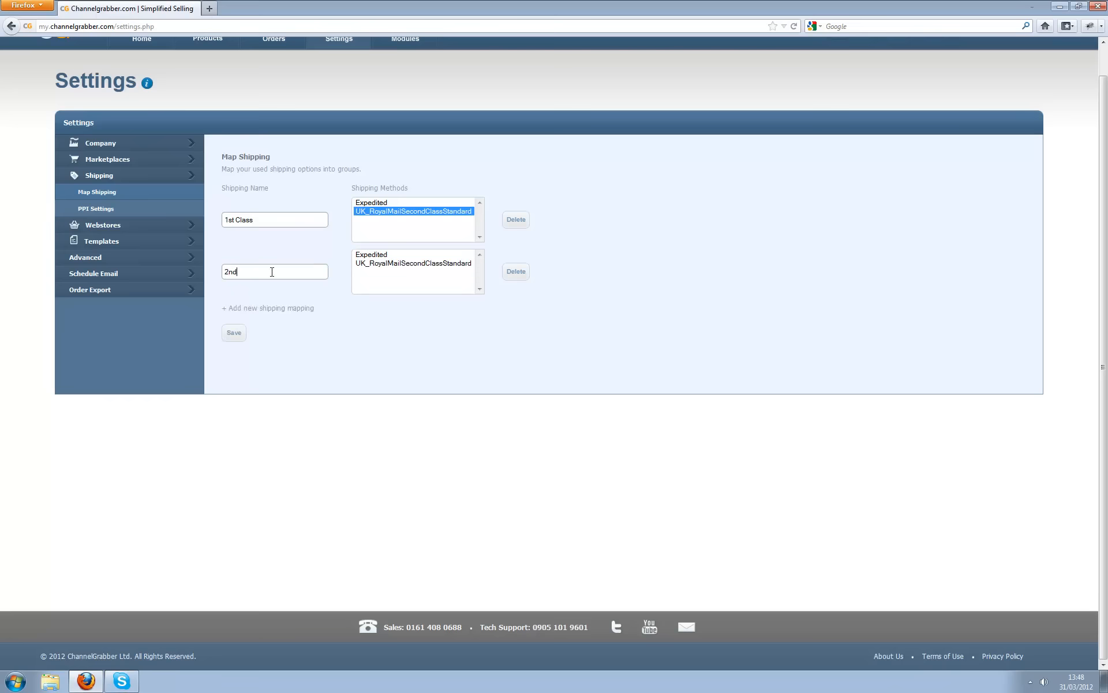
- Assign Expedited to the 1st Class mapping and UK_RoyalMailSecondClassStandard to 2nd Class, then save
click(381, 203)
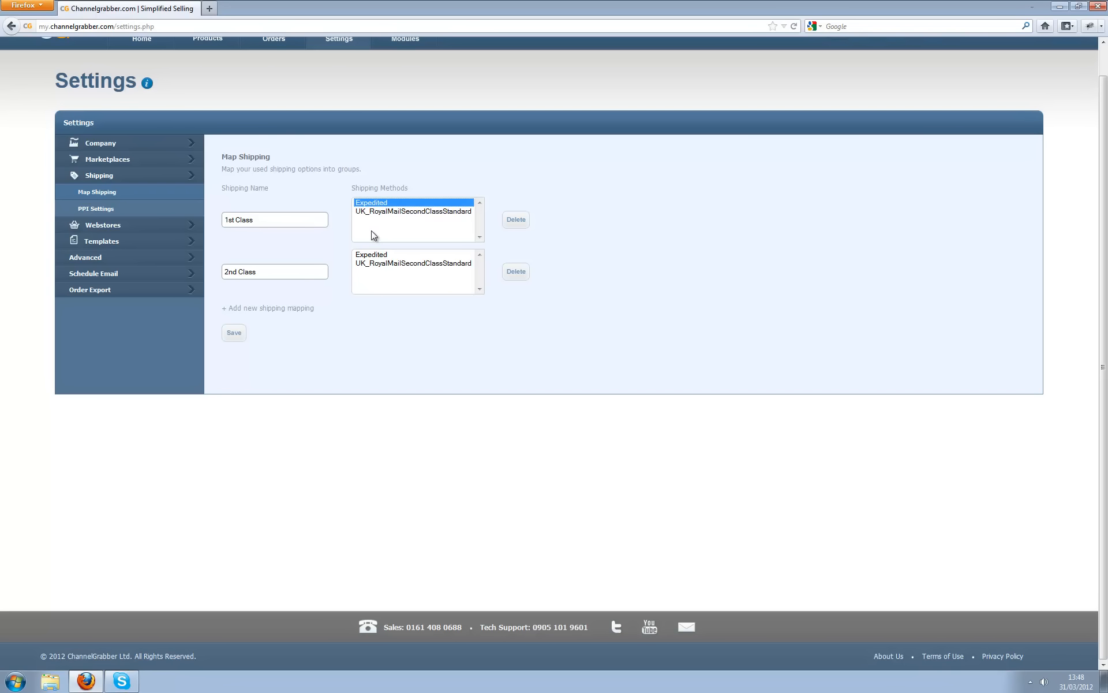
click(377, 211)
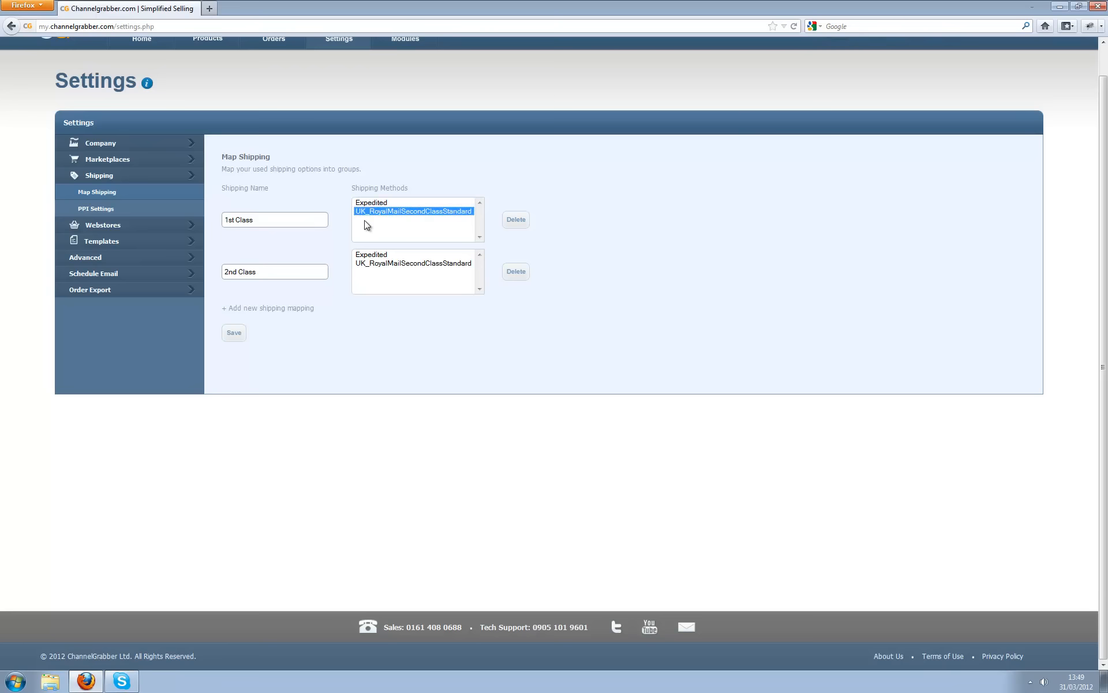
ctrl+click(375, 202)
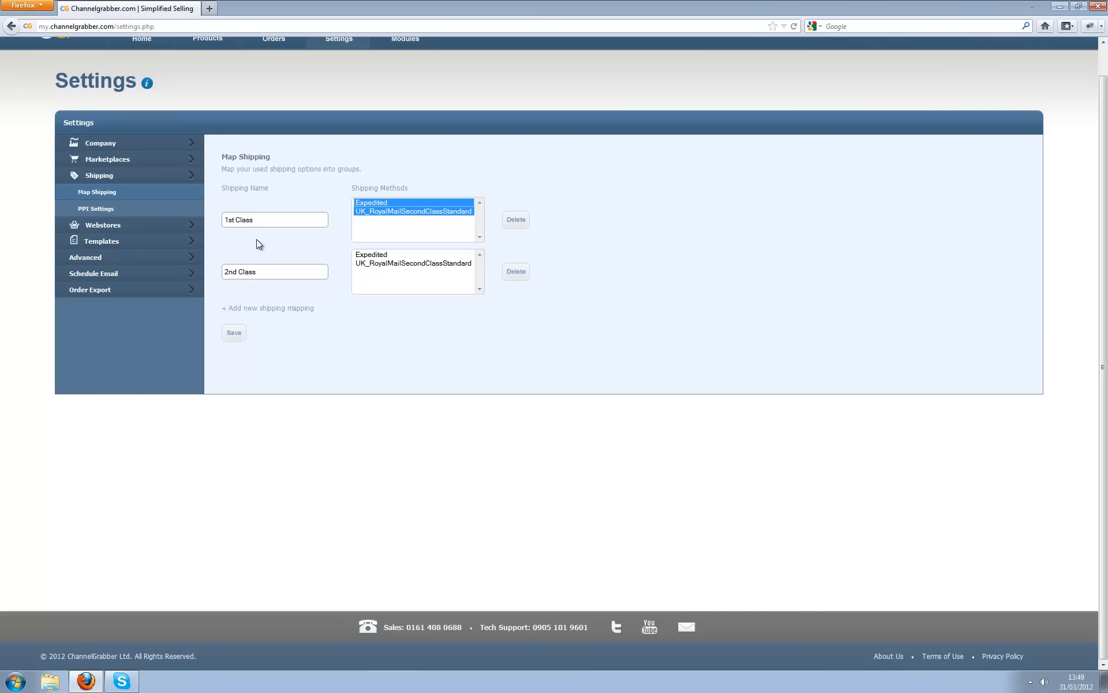
click(368, 203)
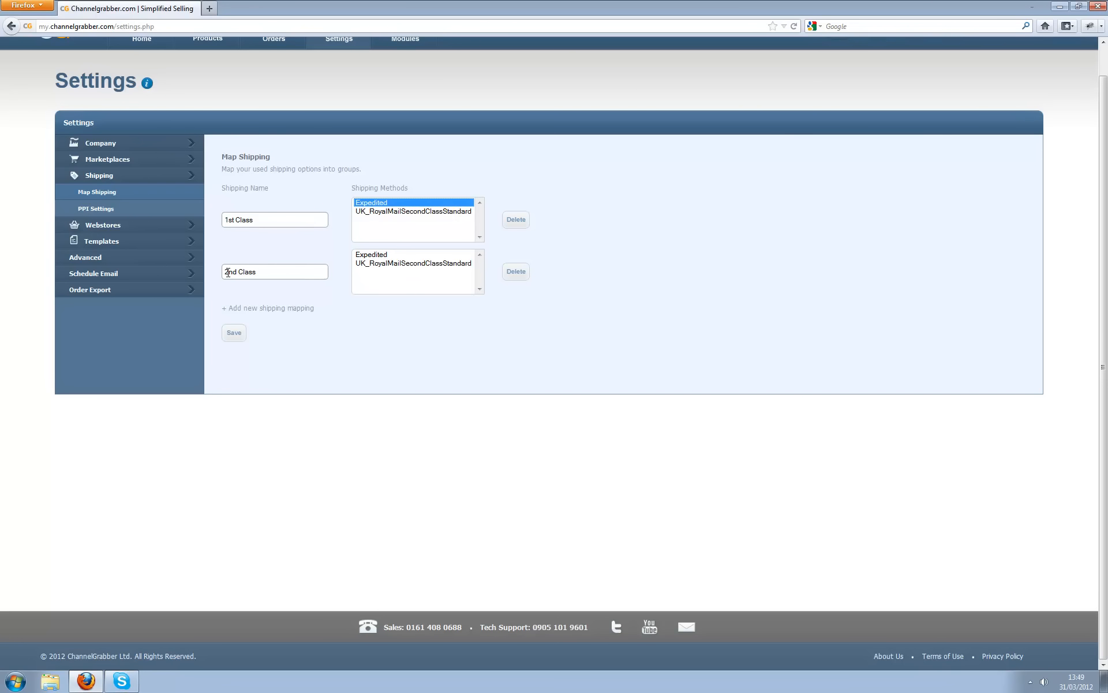
click(376, 263)
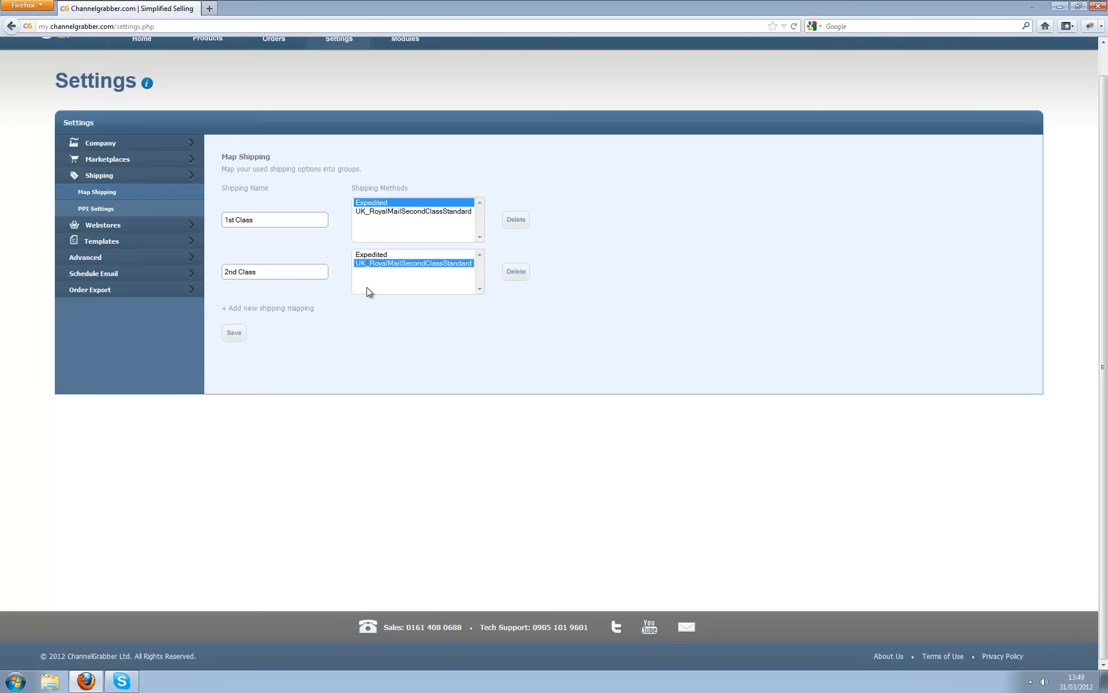
click(236, 338)
- Enter the PPI licence number, choose 55mm x 22mm style, map 1st/2nd Class, and save
click(115, 210)
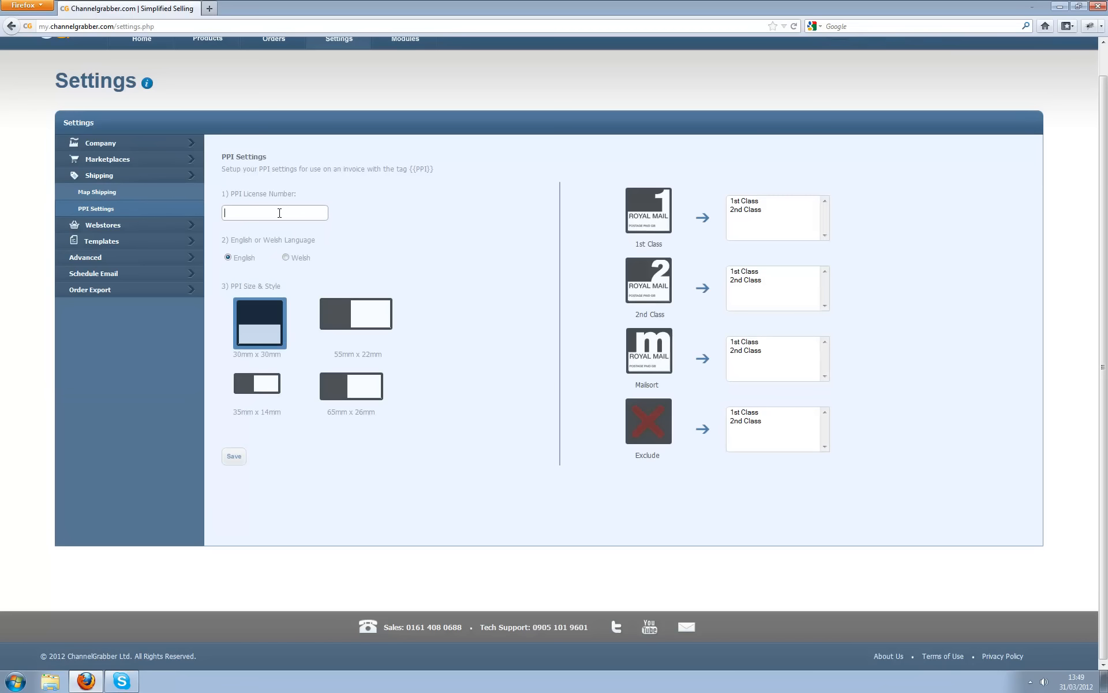
text(786589)
click(363, 324)
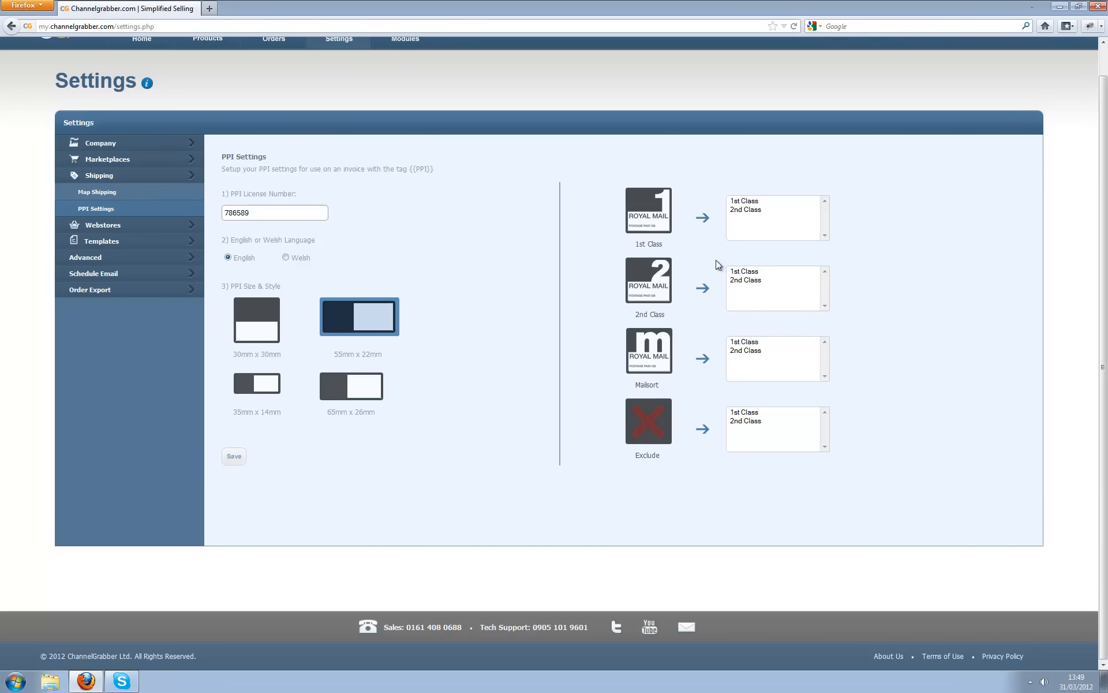
click(754, 201)
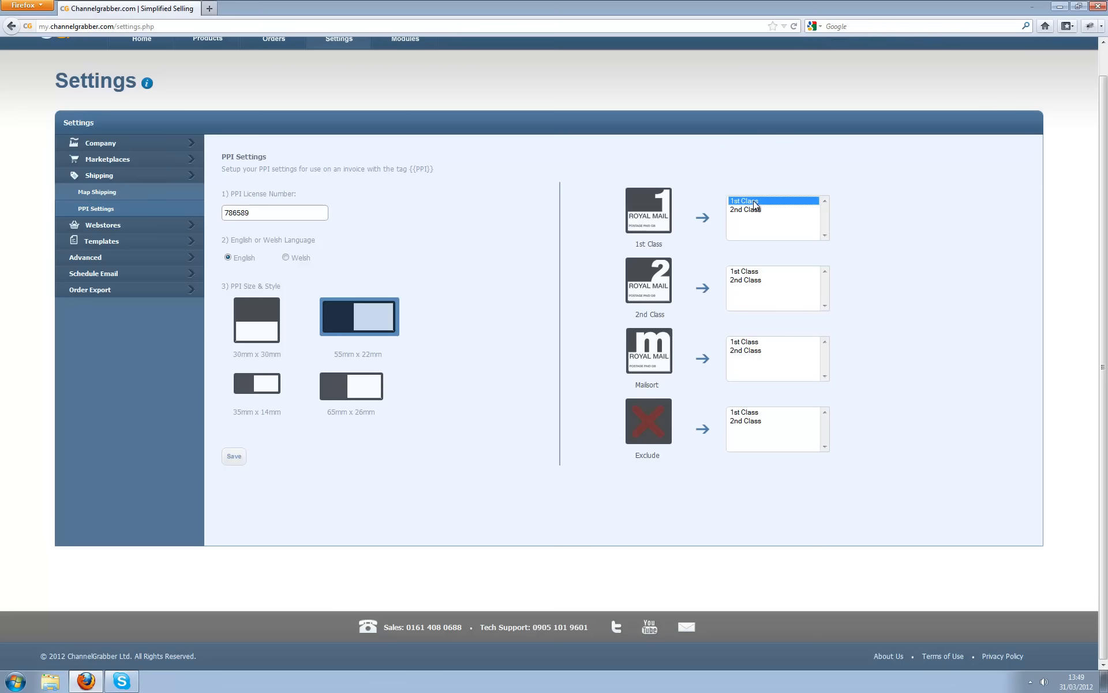
click(754, 281)
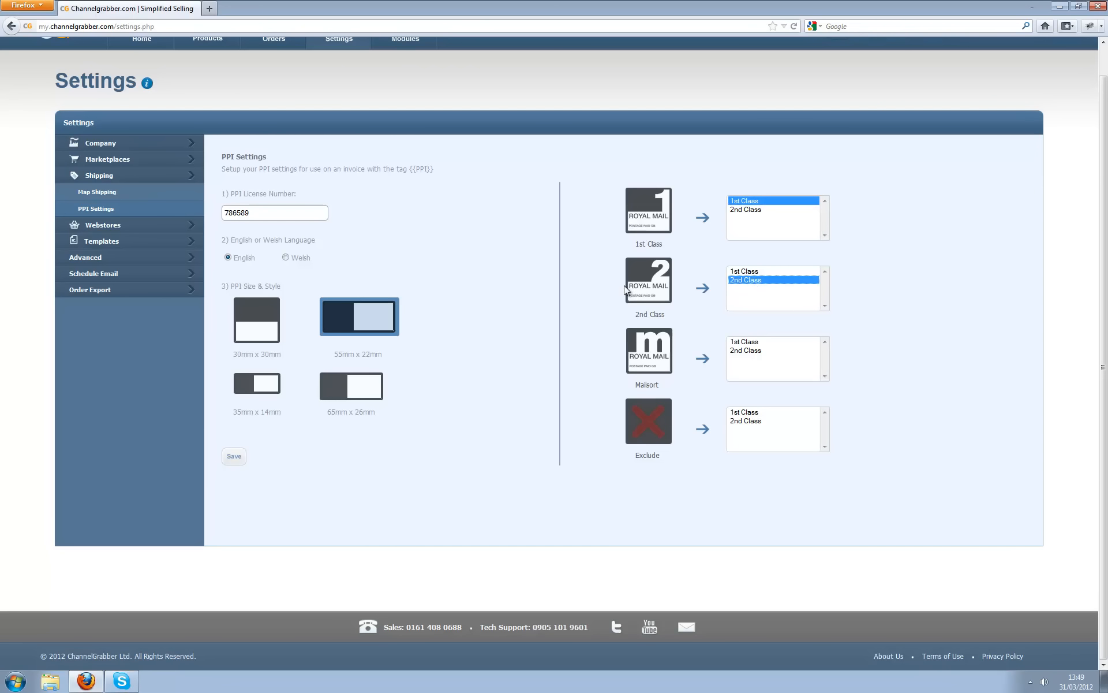
click(237, 457)
drag(441, 169, 407, 173)
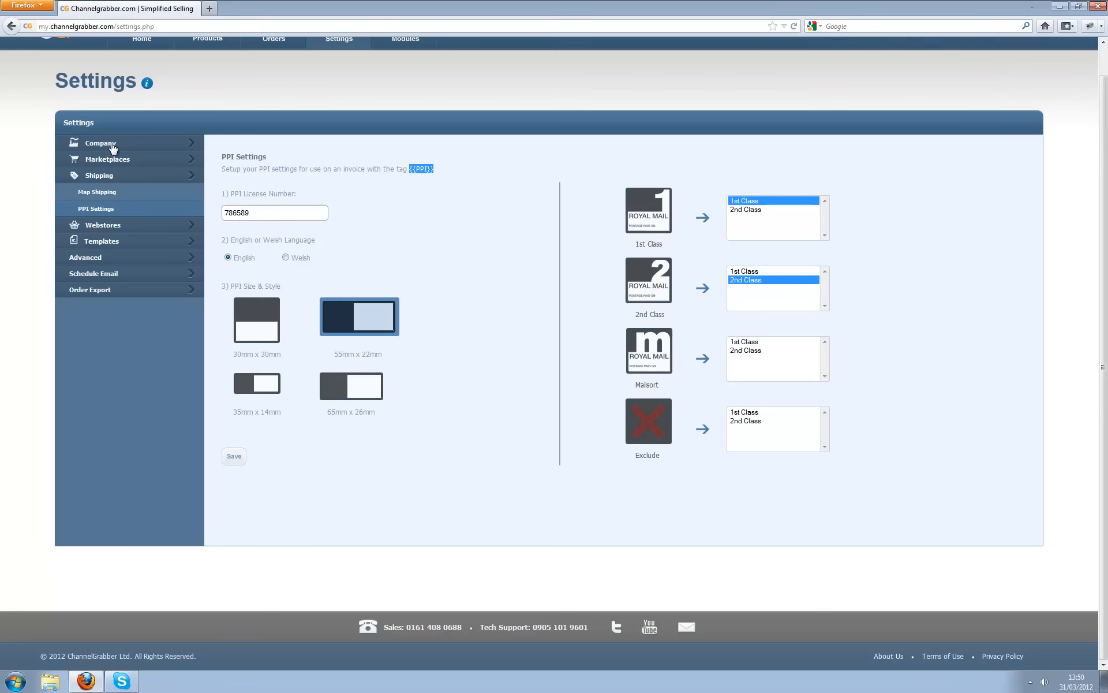
- Load the WebinarInvoice template in the Invoice Designer
click(111, 145)
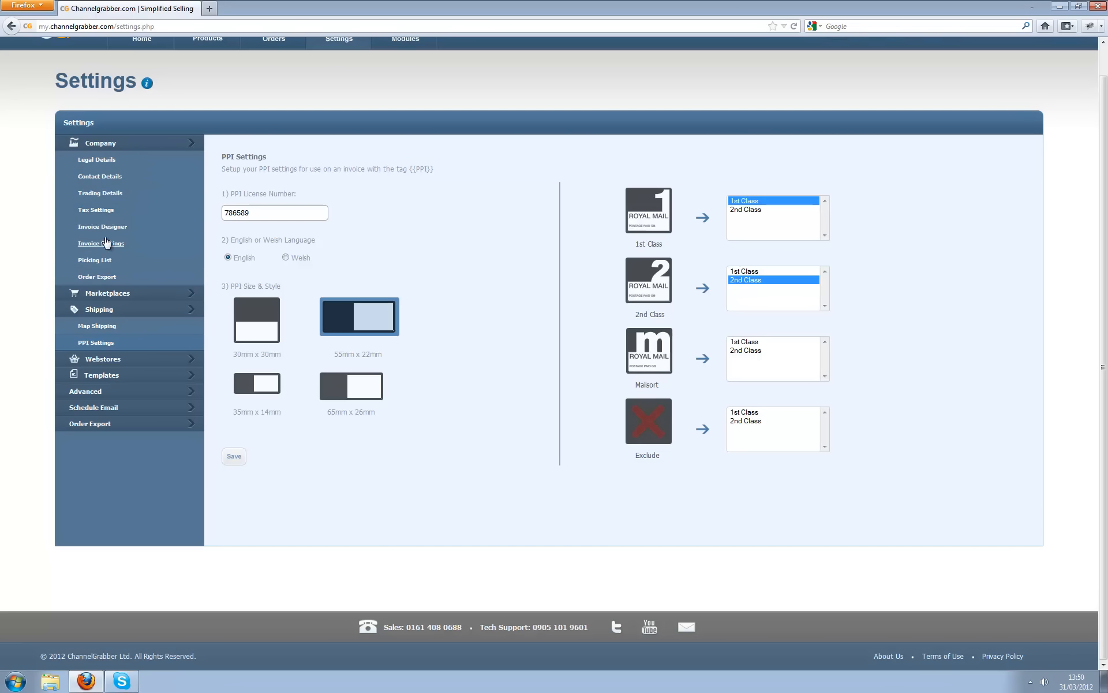
click(108, 231)
click(290, 198)
click(295, 243)
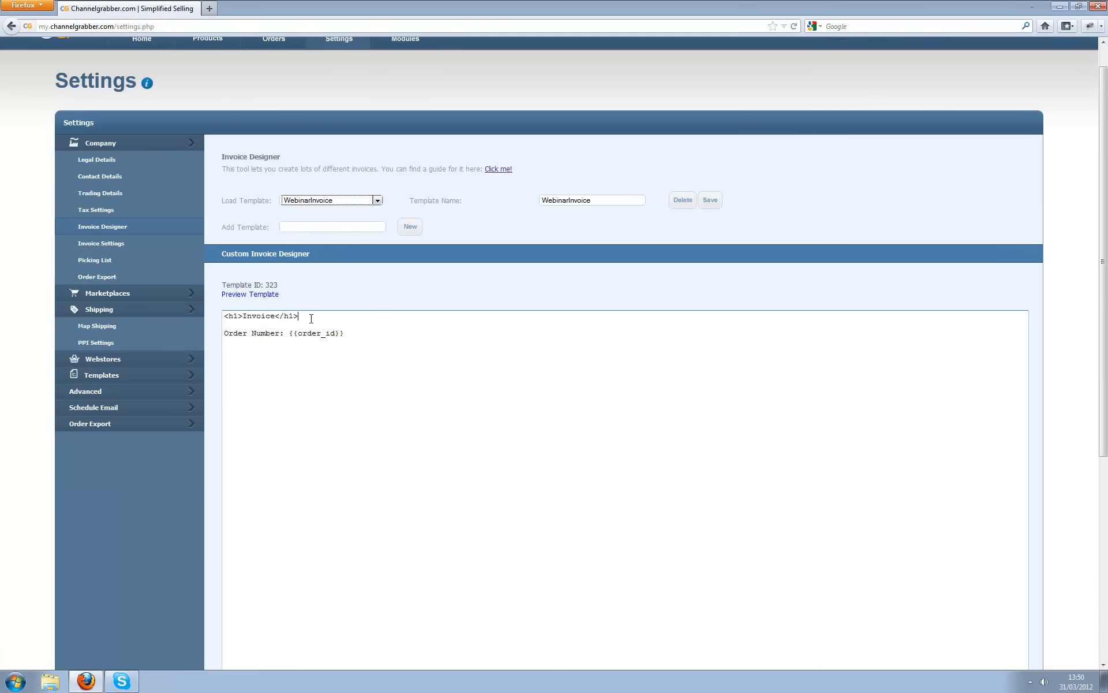
- Add the {{ppi}} tag and a <br /> line, save the template, and preview it
text({{ppi}})
key(Return)
key(Return)
text(<br )
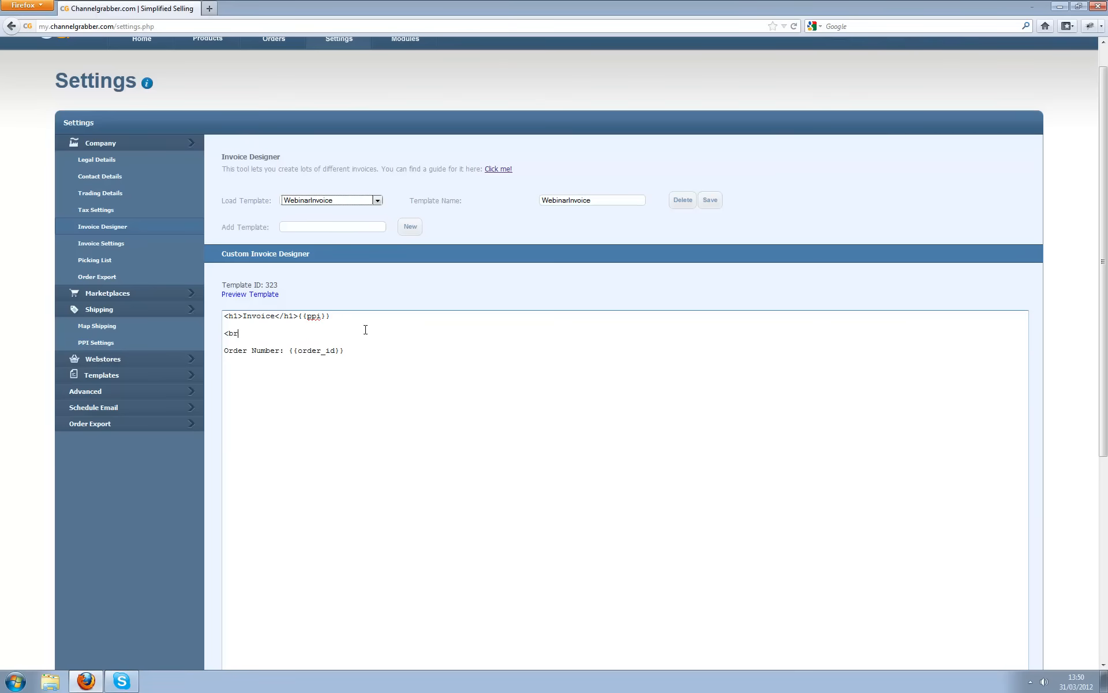
text(/>)
click(708, 202)
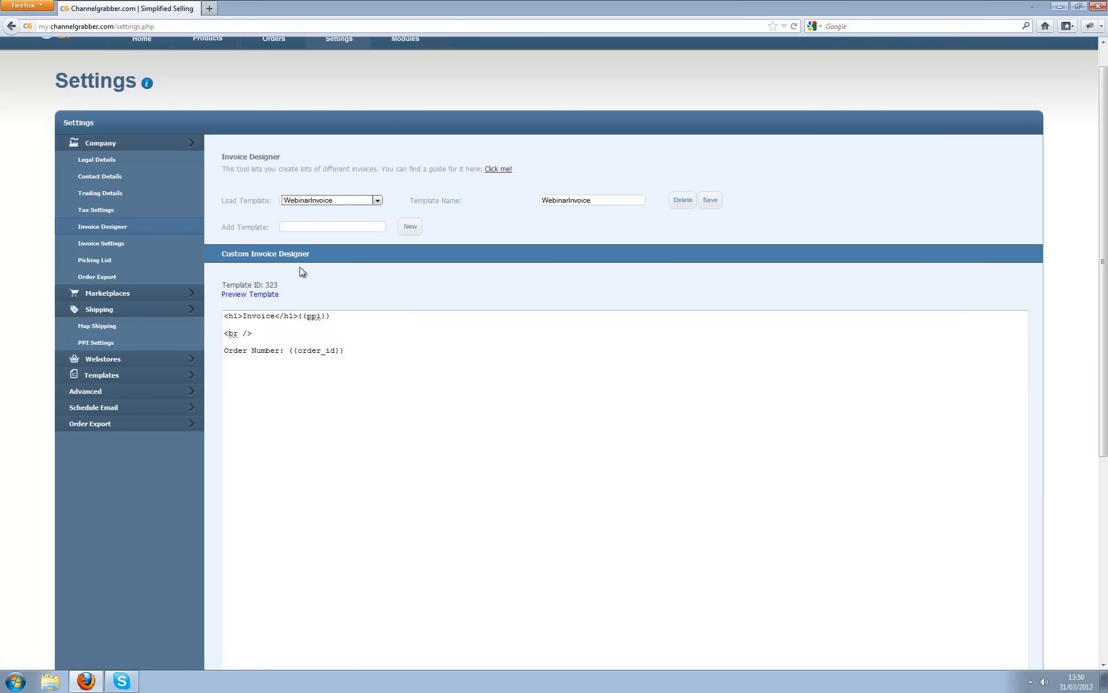
click(265, 295)
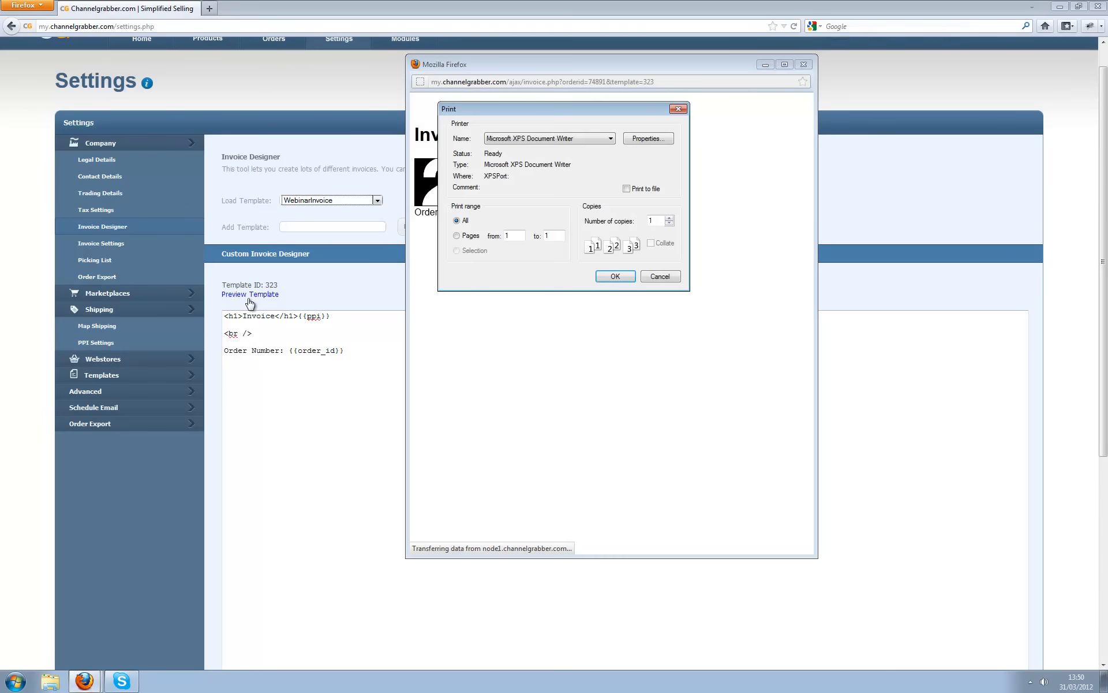
- Dismiss the print prompt, review the invoice preview's Royal Mail PPI mark, and close it
click(658, 277)
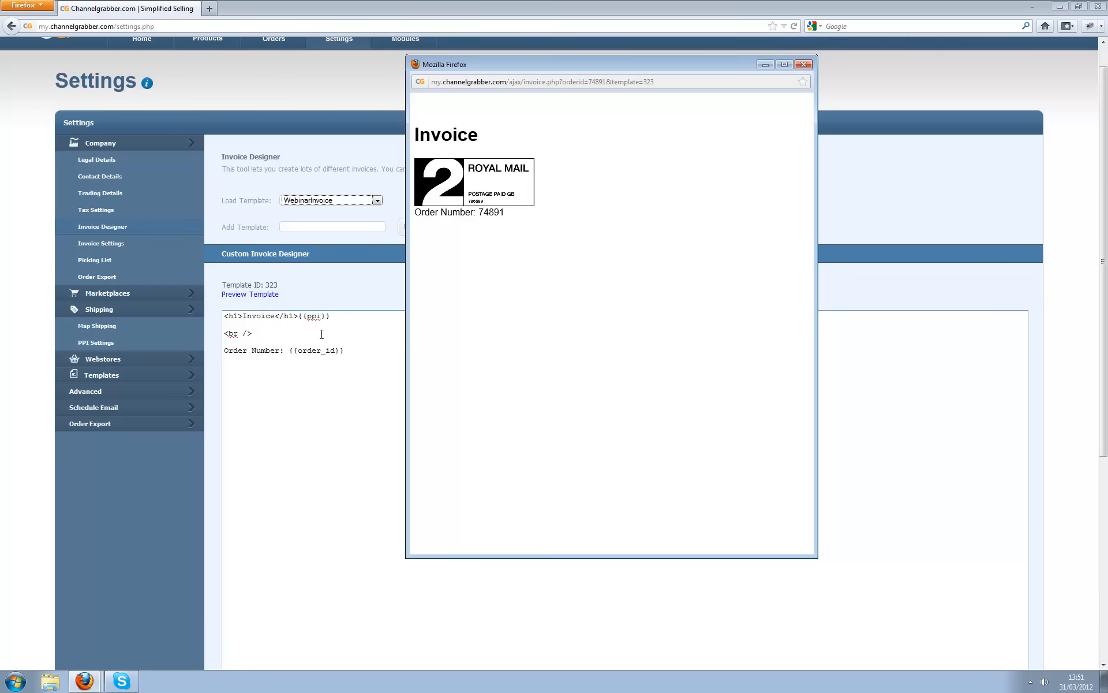
click(803, 66)
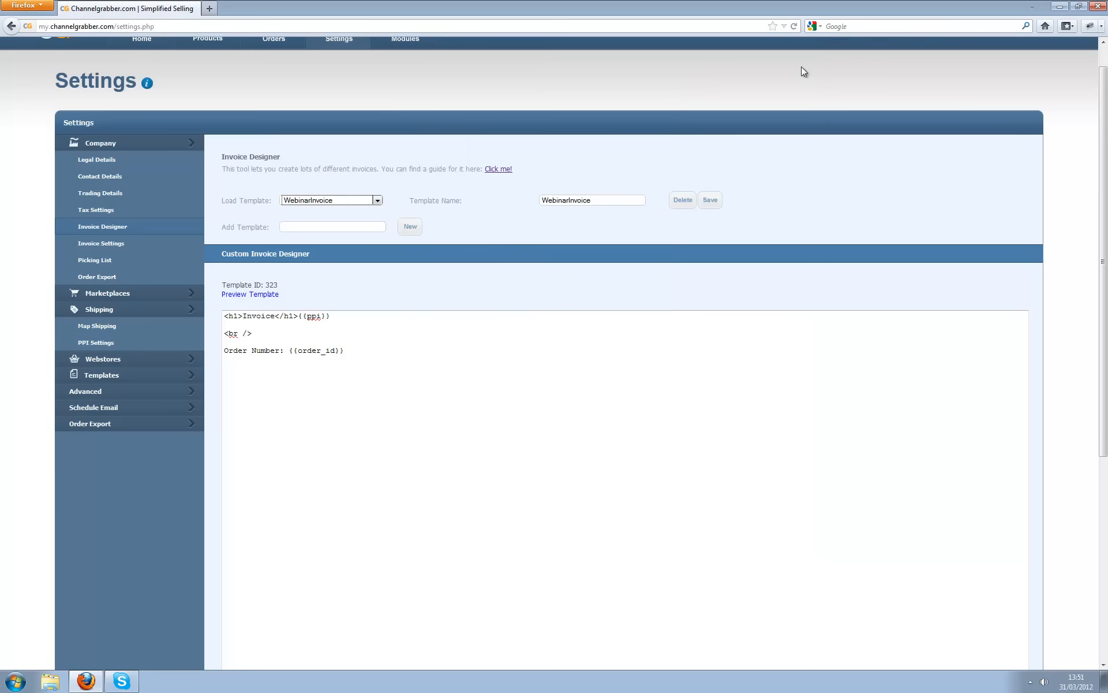
- Open eBay Listing Templates under Templates and confirm no saved templates exist yet
click(130, 143)
click(115, 179)
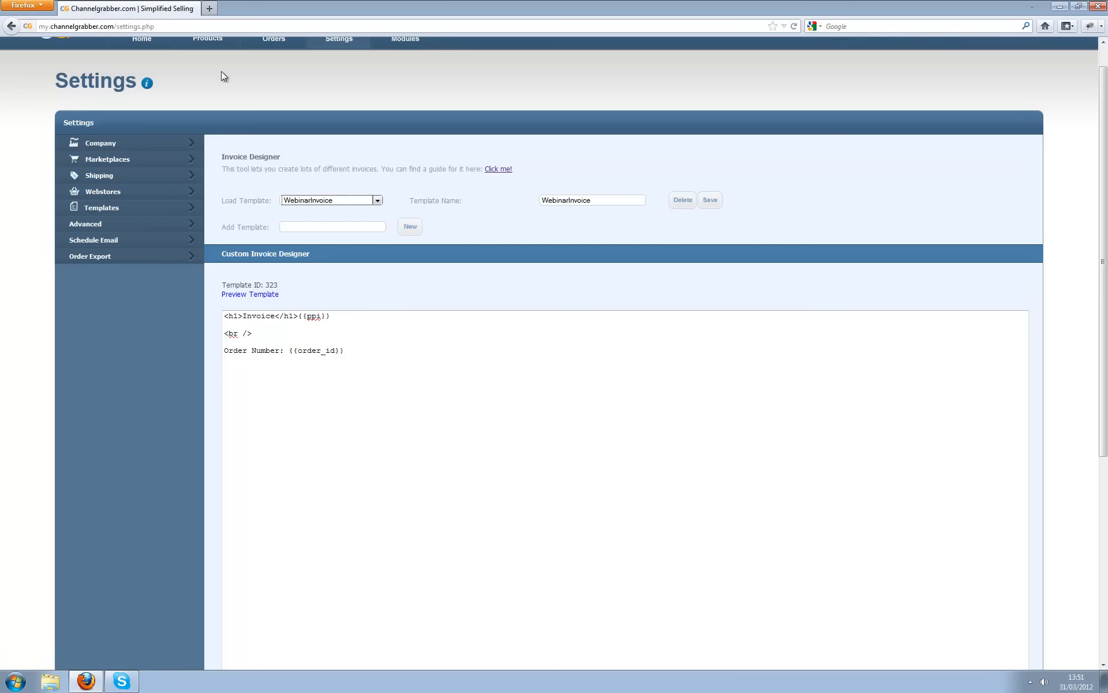
click(107, 214)
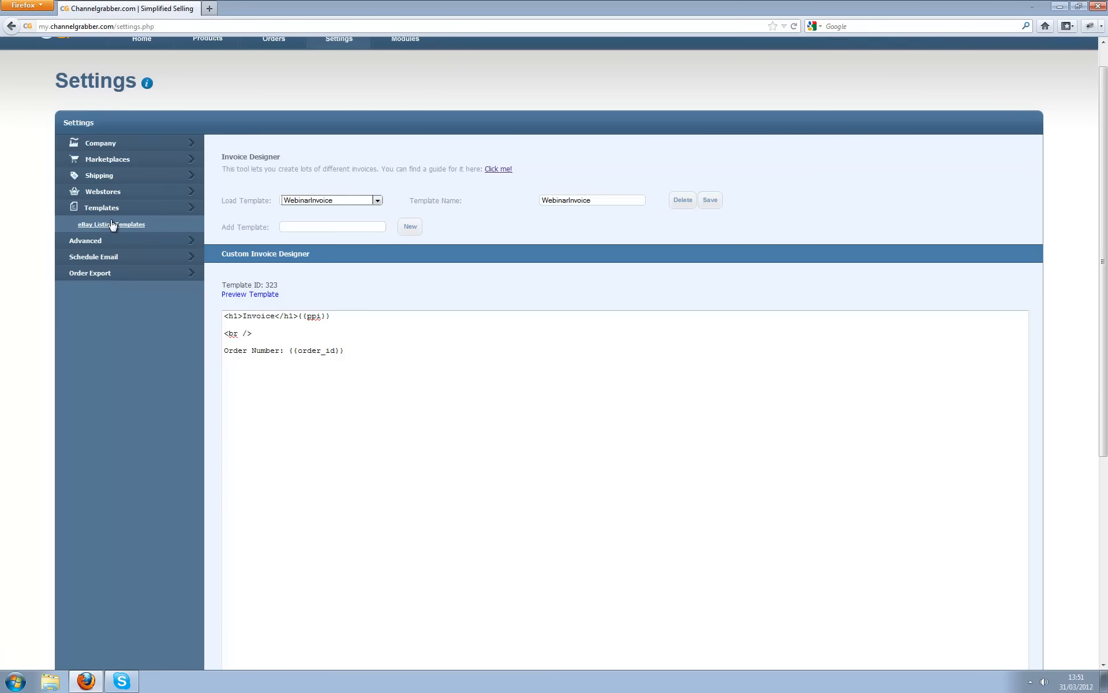
click(111, 224)
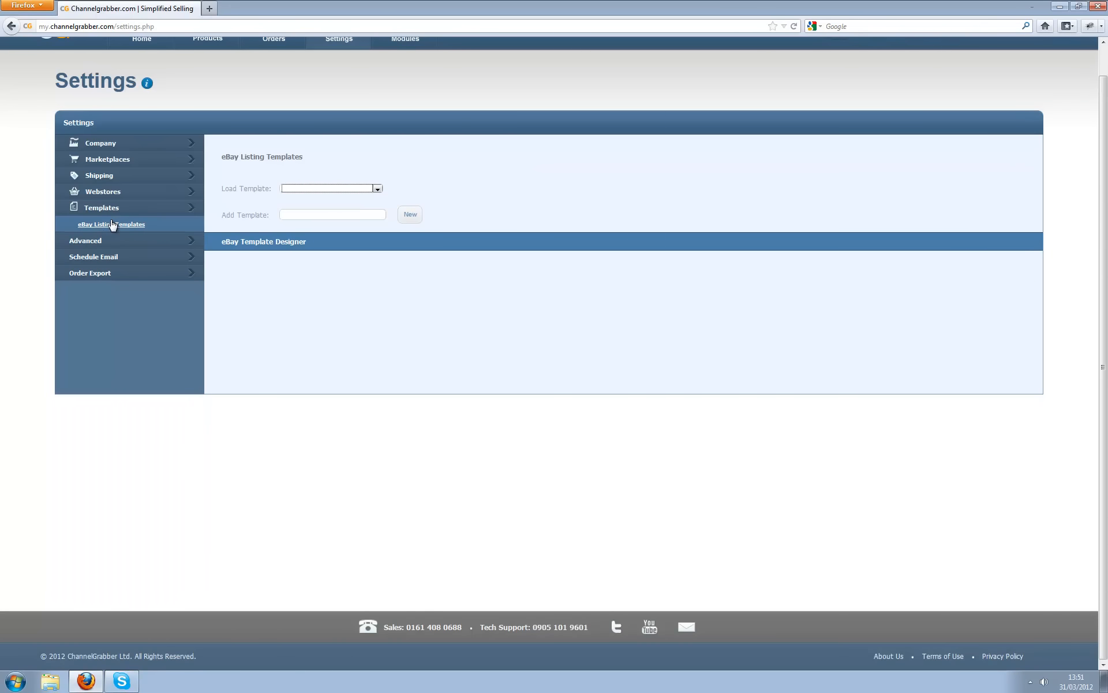
click(339, 189)
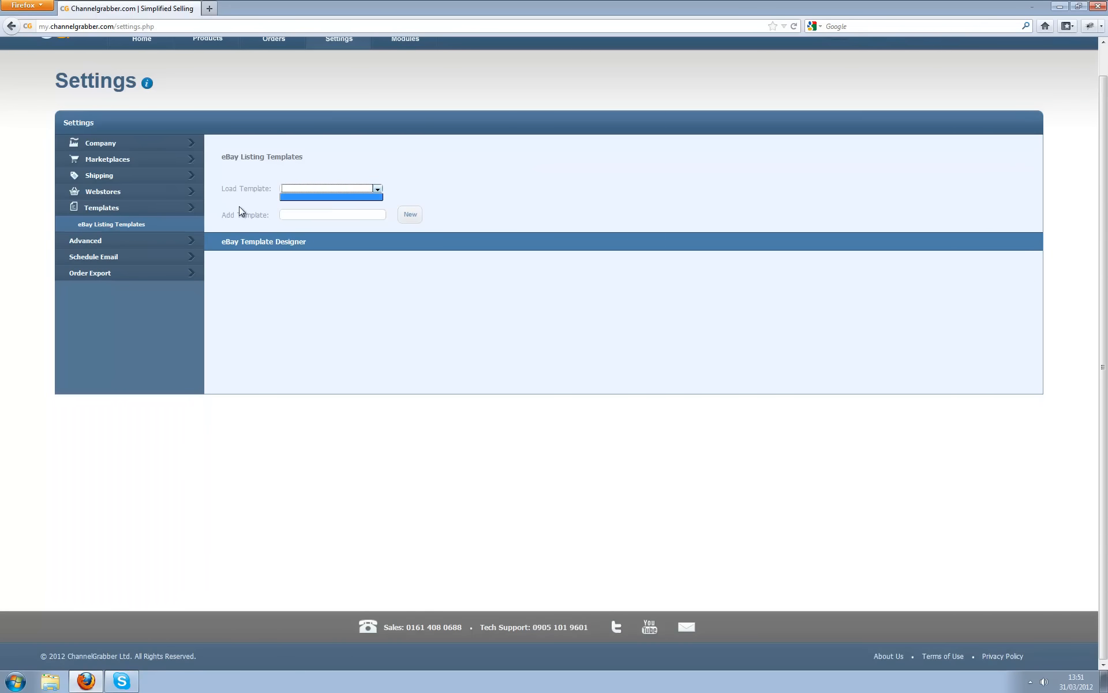
click(308, 197)
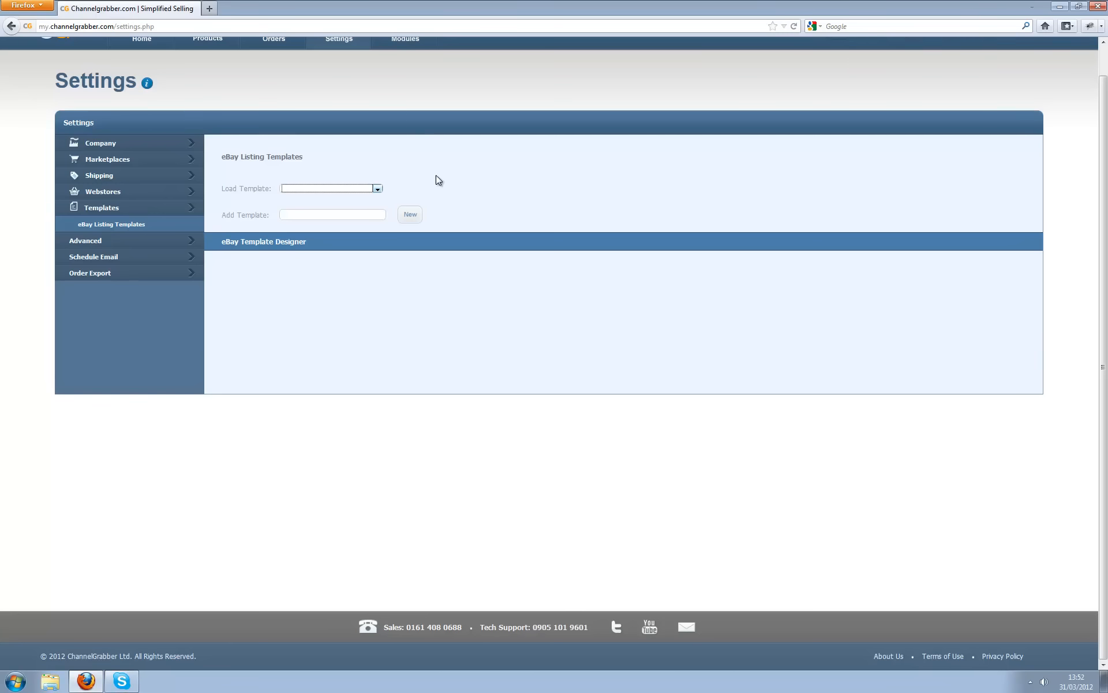
- Create a new eBay listing template named 'WebinarTest'
click(347, 216)
text(WebinarTest)
click(408, 218)
- Fill the template body with the {{image1}} and {{description}} tags on separate lines
click(354, 350)
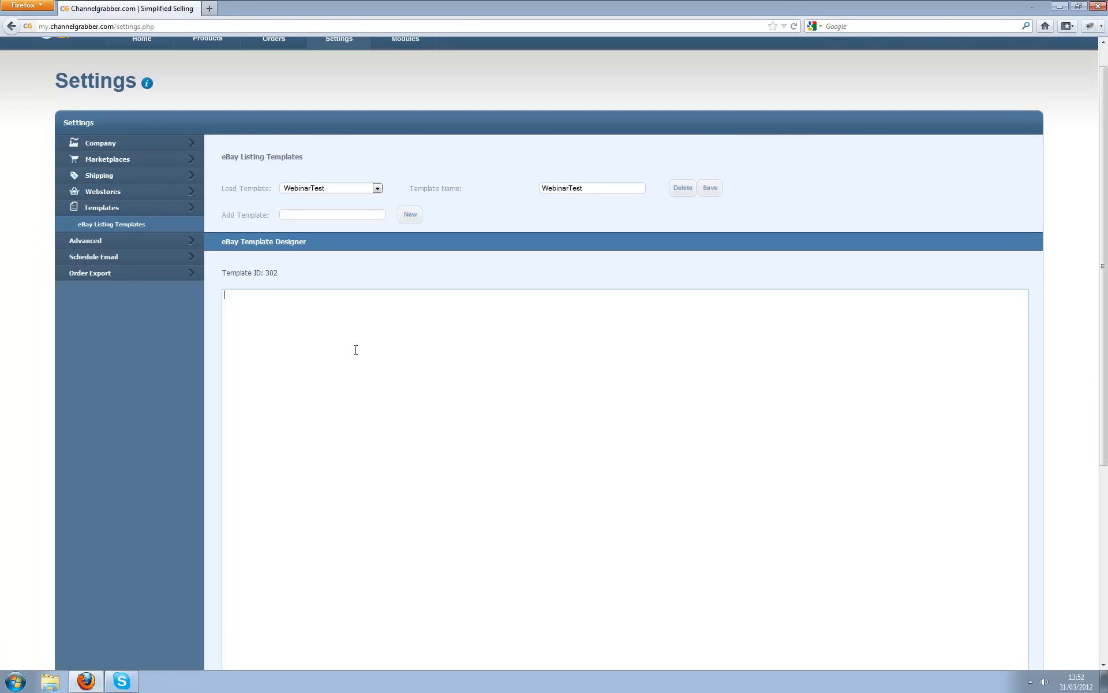
text({{image1)
key(Return)
key(Return)
text({{description}})
click(94, 209)
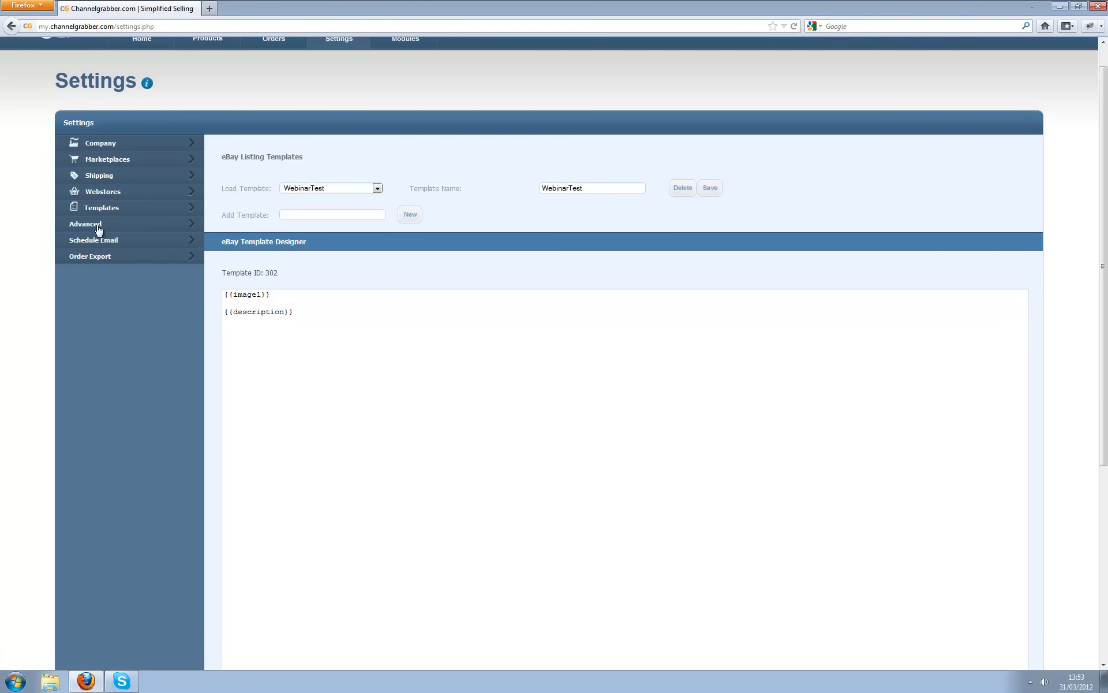
- Add an SMTP email account on port 25 with its login details under Advanced > Email Accounts
click(103, 226)
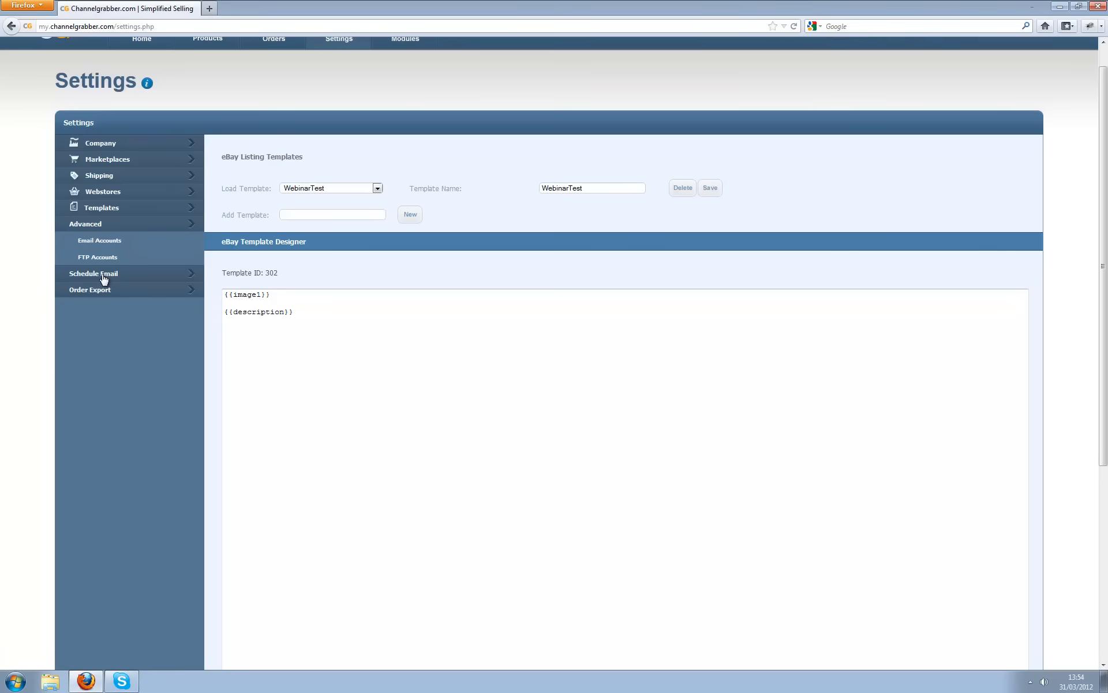
click(115, 242)
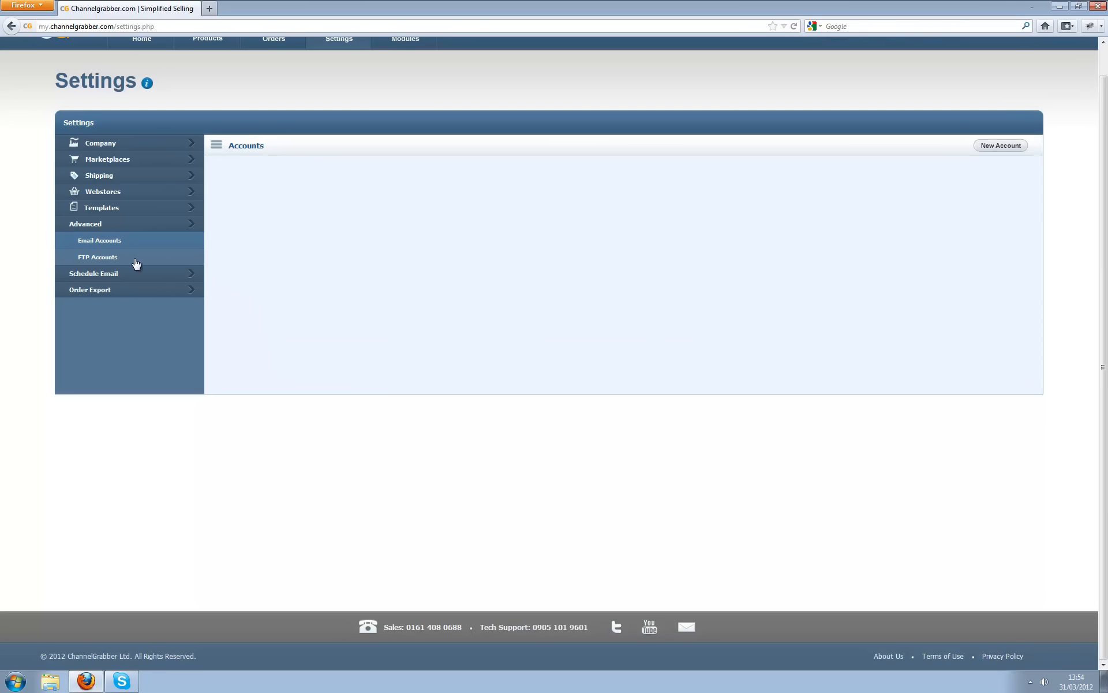
click(1007, 149)
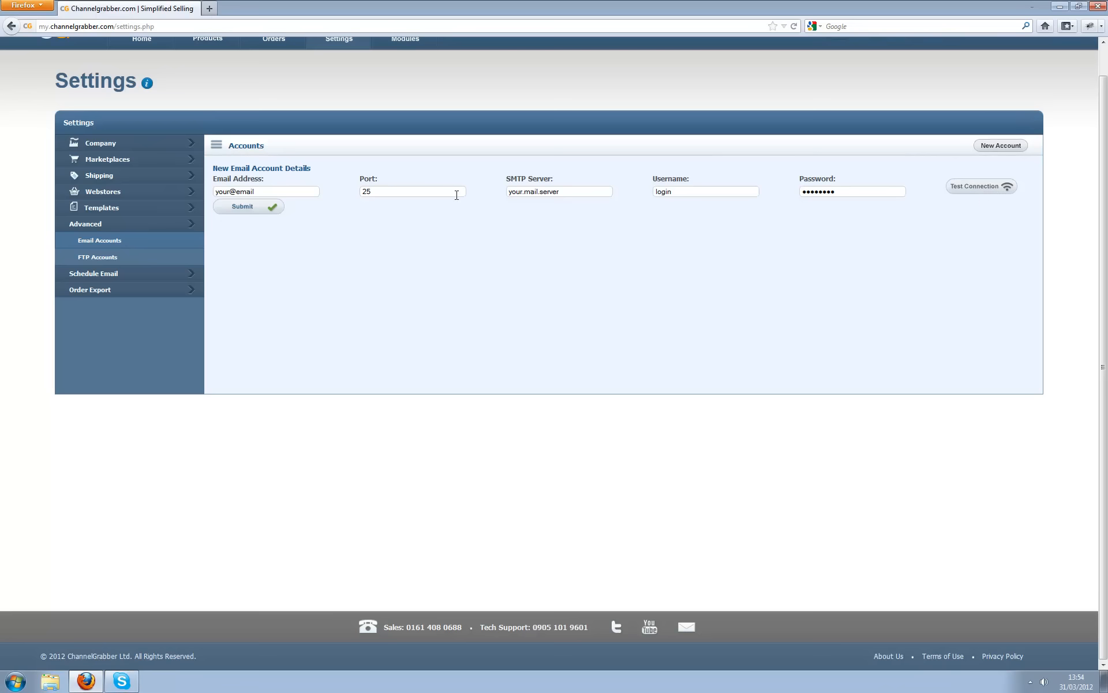
click(256, 213)
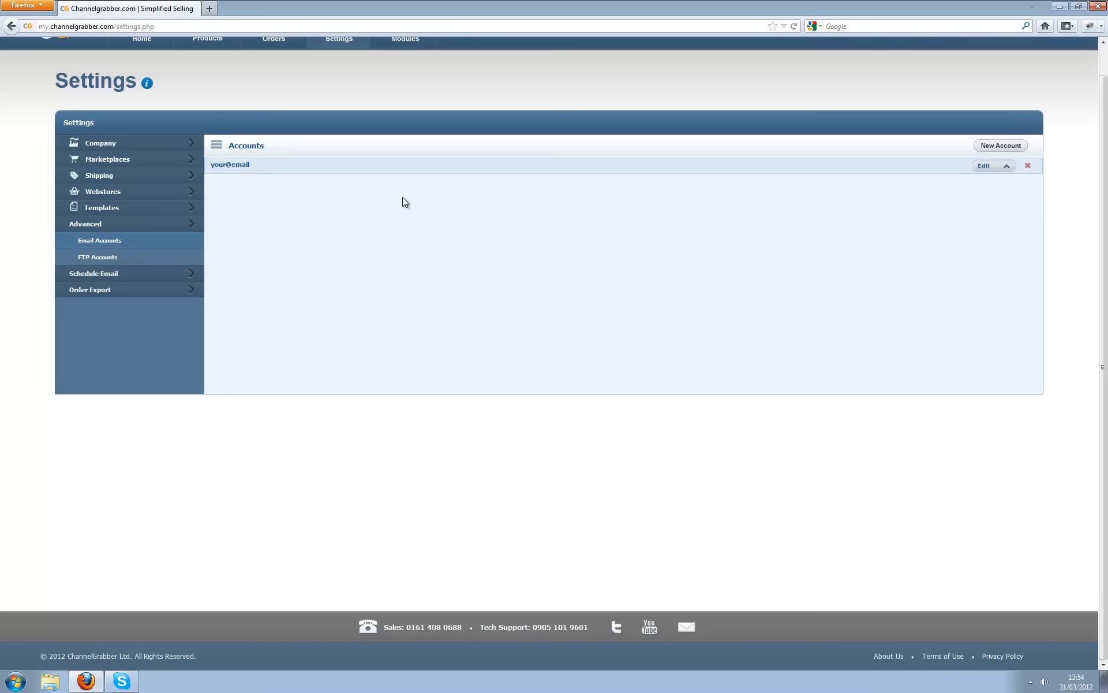
click(91, 259)
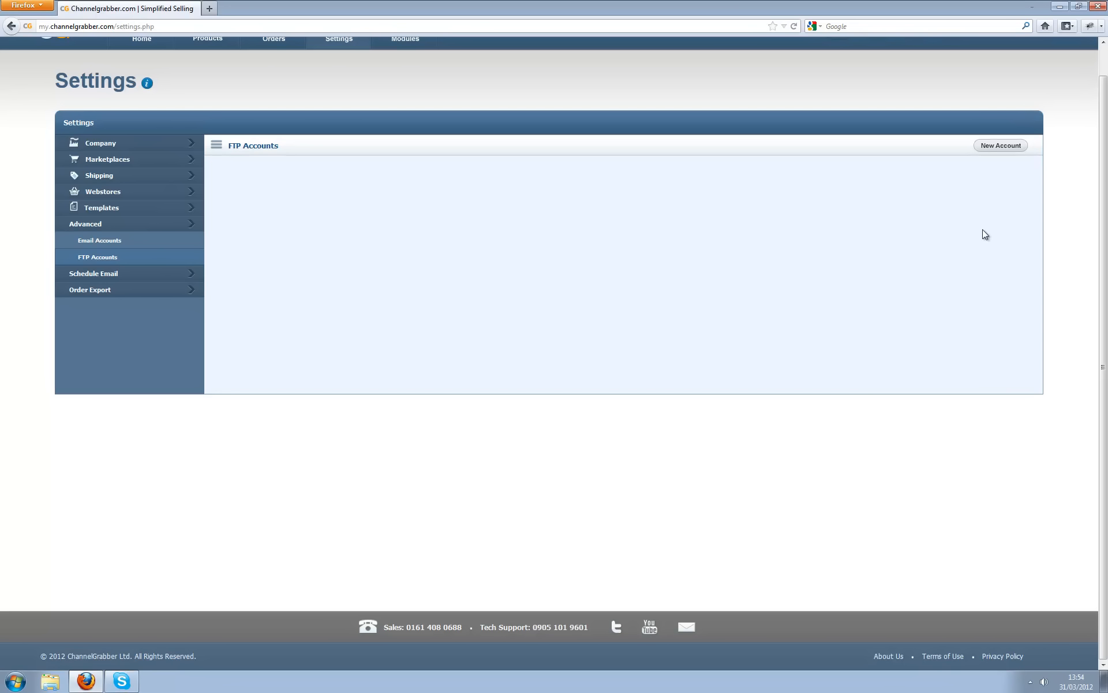
- Add an FTP account with its server and credentials, port 21 and initial directory public_html/
click(1012, 146)
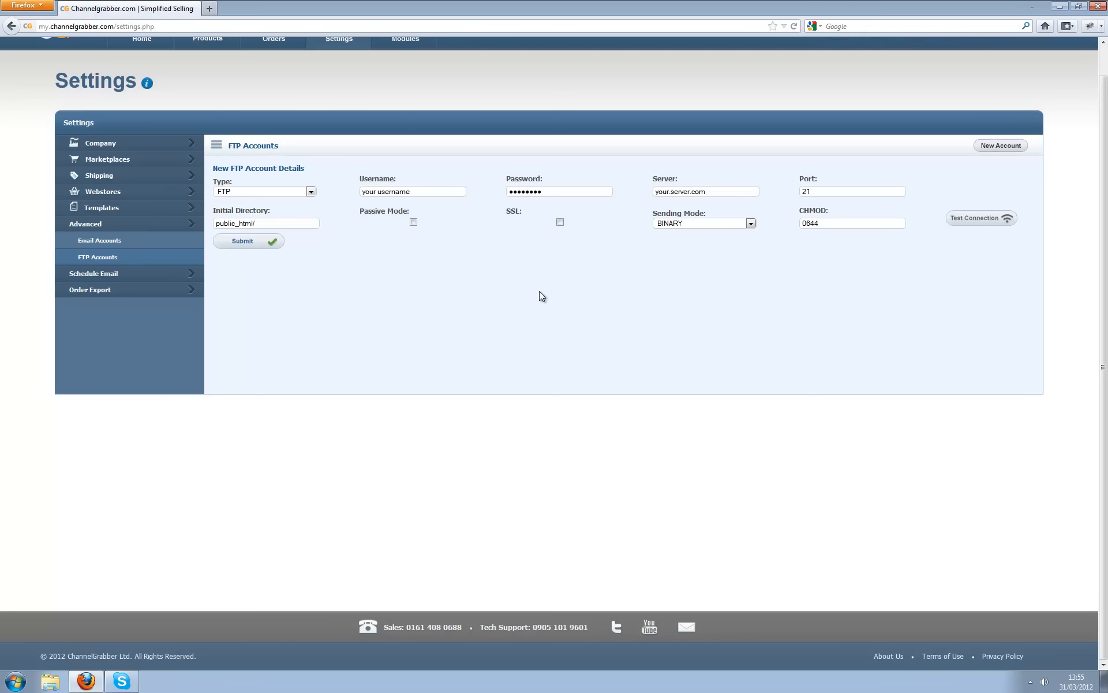
click(249, 242)
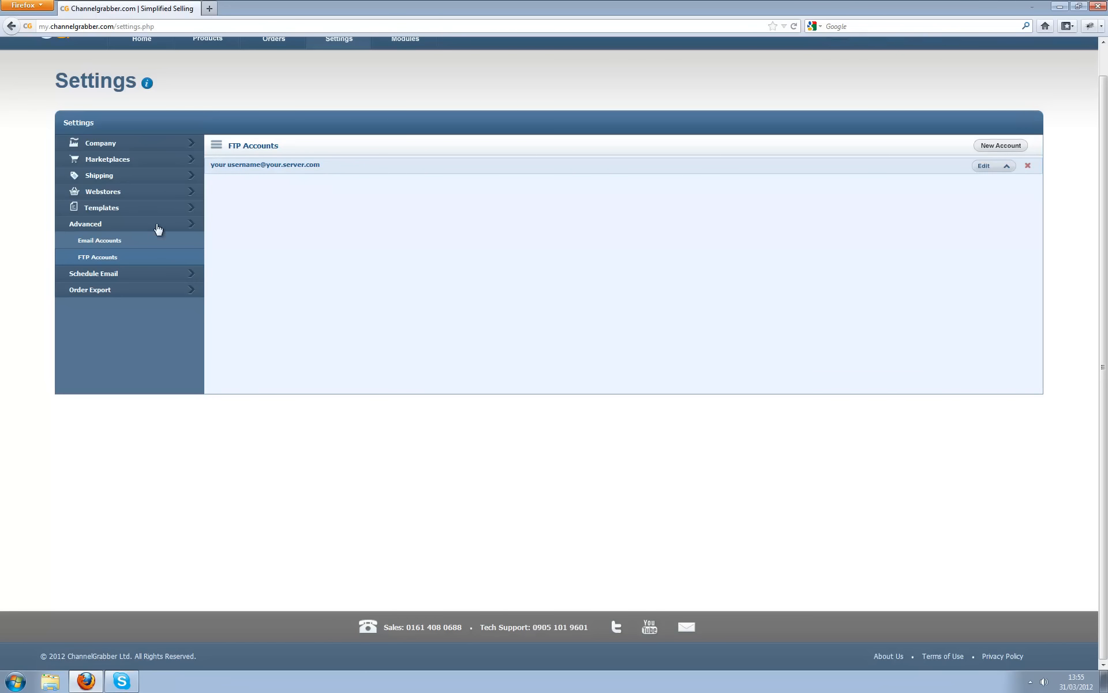
click(110, 276)
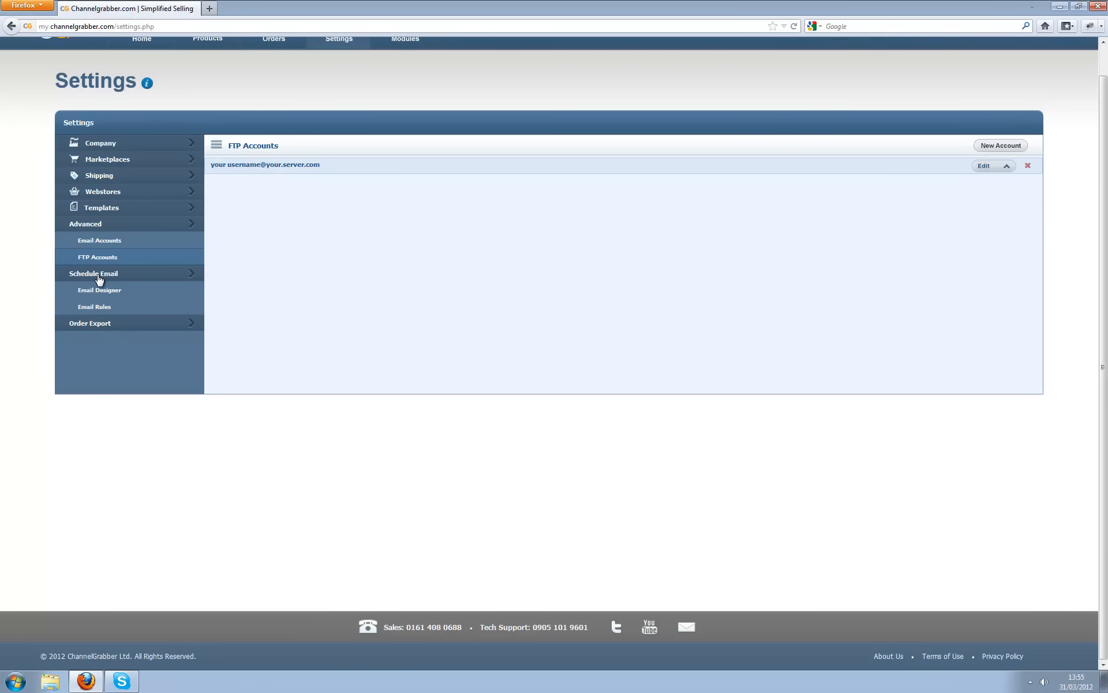
- Create an email template named 'New Order' in the Email Designer
click(99, 289)
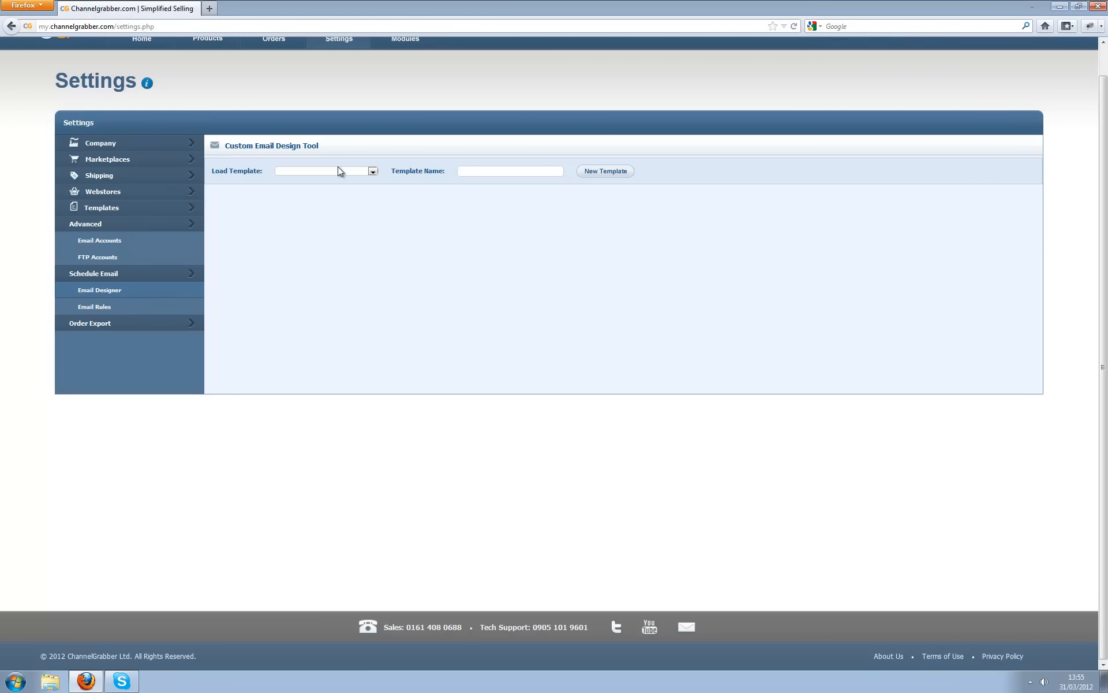
click(313, 172)
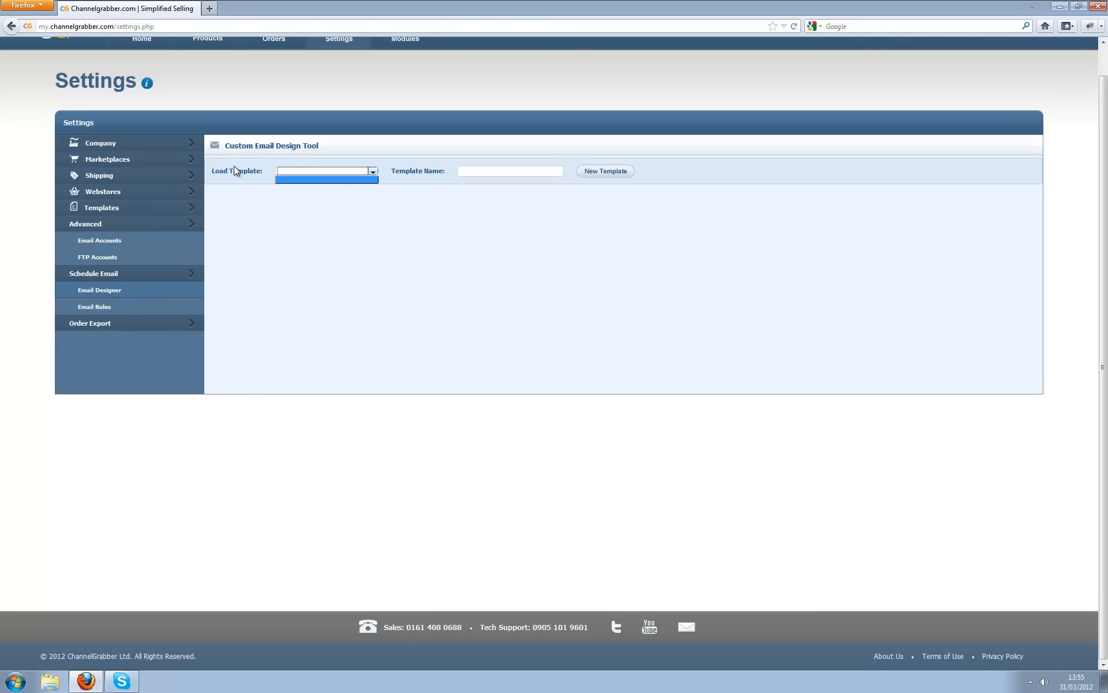
click(479, 174)
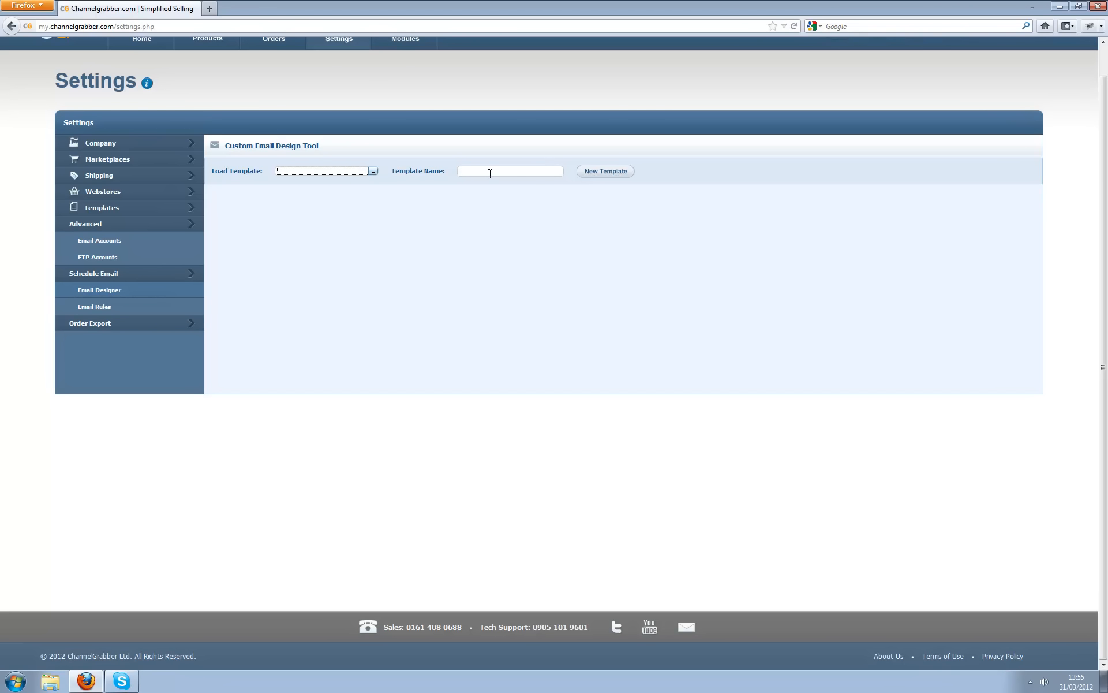
click(490, 173)
text(New Order)
click(602, 172)
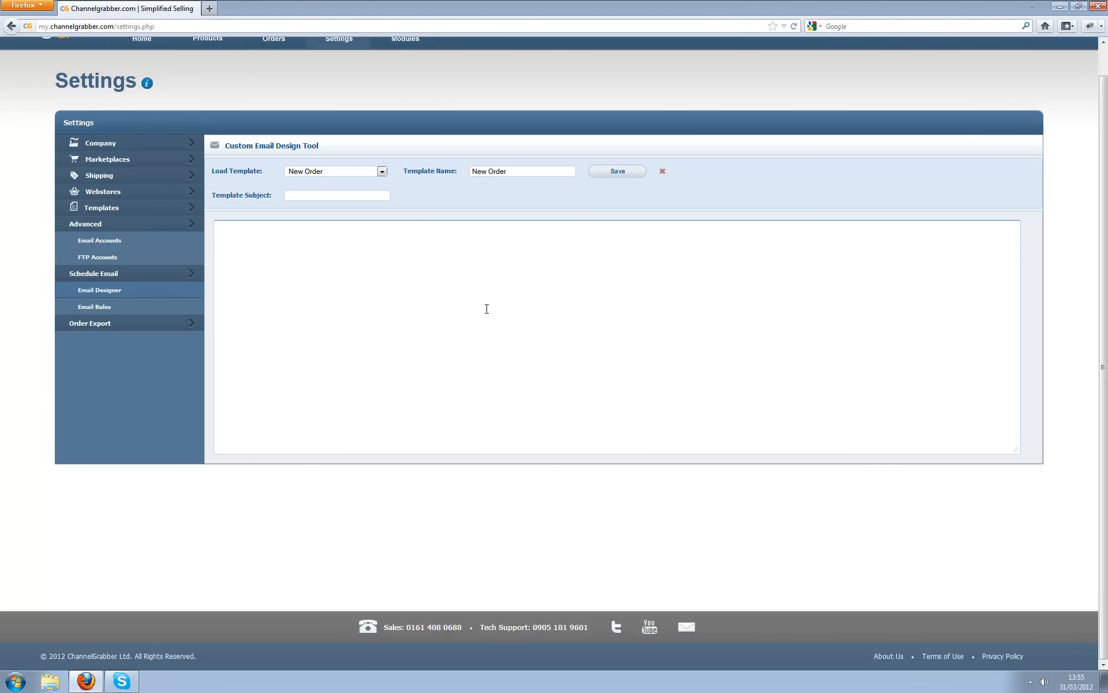
- Set the template subject to '{{Order_id}} - New Order'
click(318, 193)
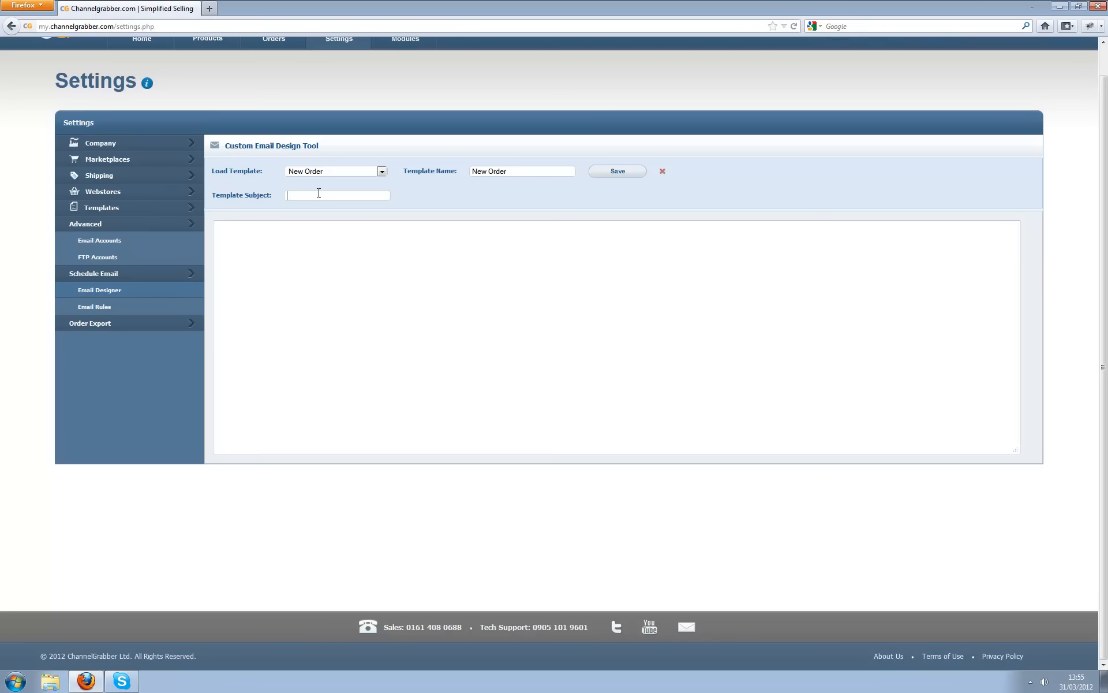
text({{Orde)
text(r-id)
key(BackSpace)
key(BackSpace)
key(BackSpace)
text(})
key(Left)
key(Left)
text(id}} - New Order)
- Write the body 'Thank you for your order {{firstname}}' and save the template
click(420, 269)
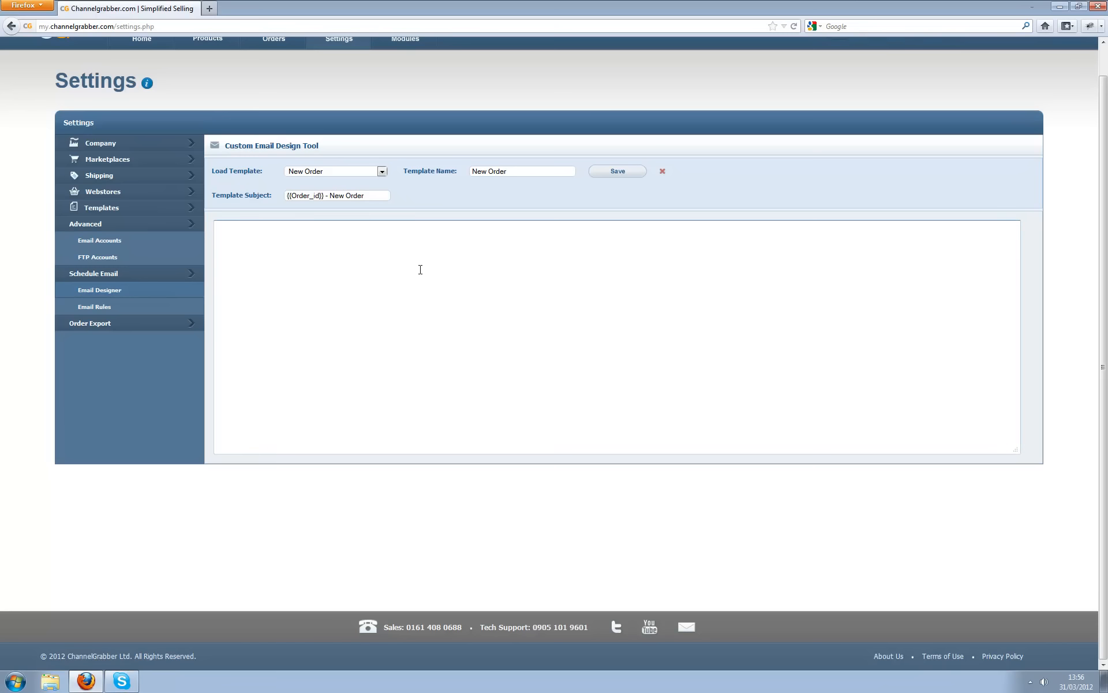
text(Thank you for your order {{firstname}})
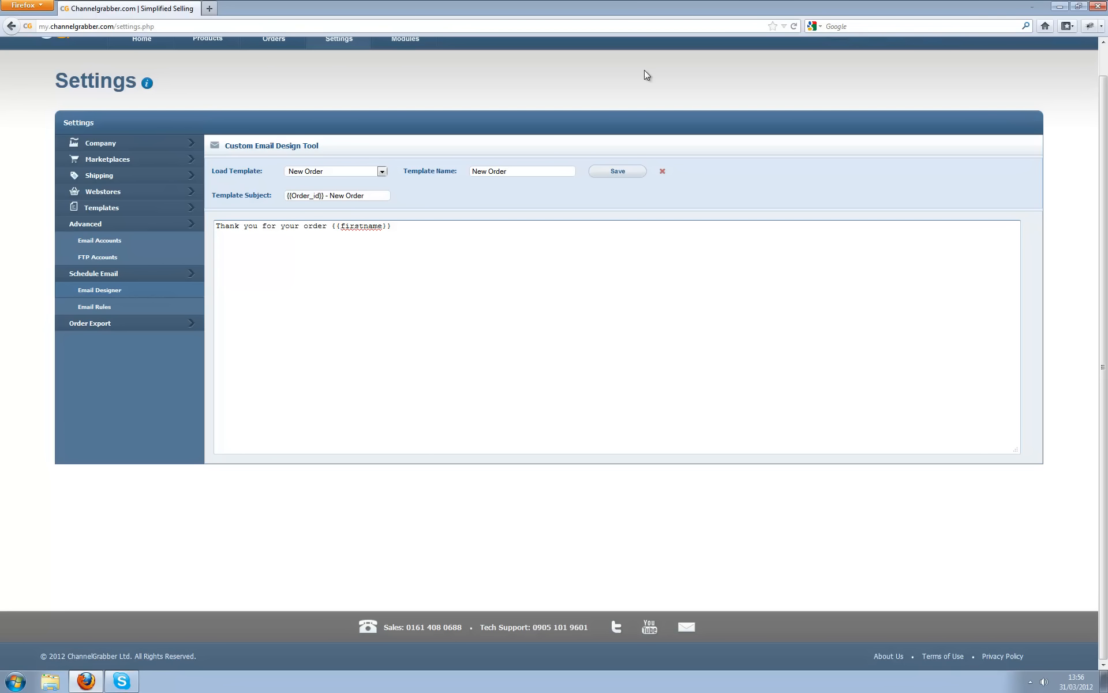
click(618, 176)
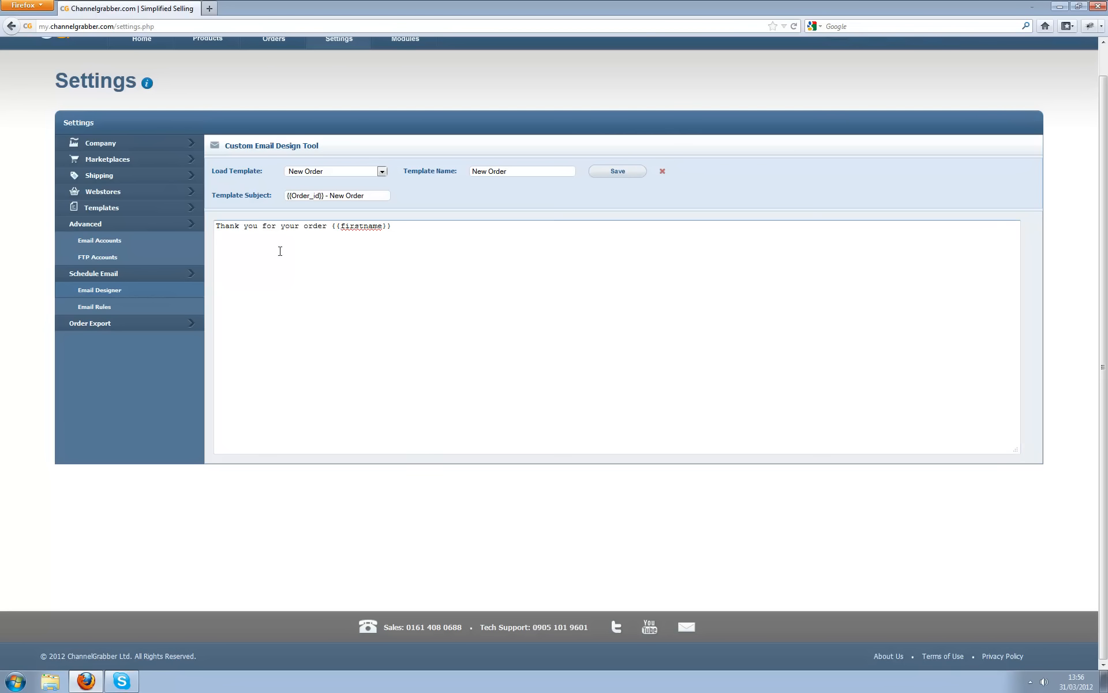
click(97, 308)
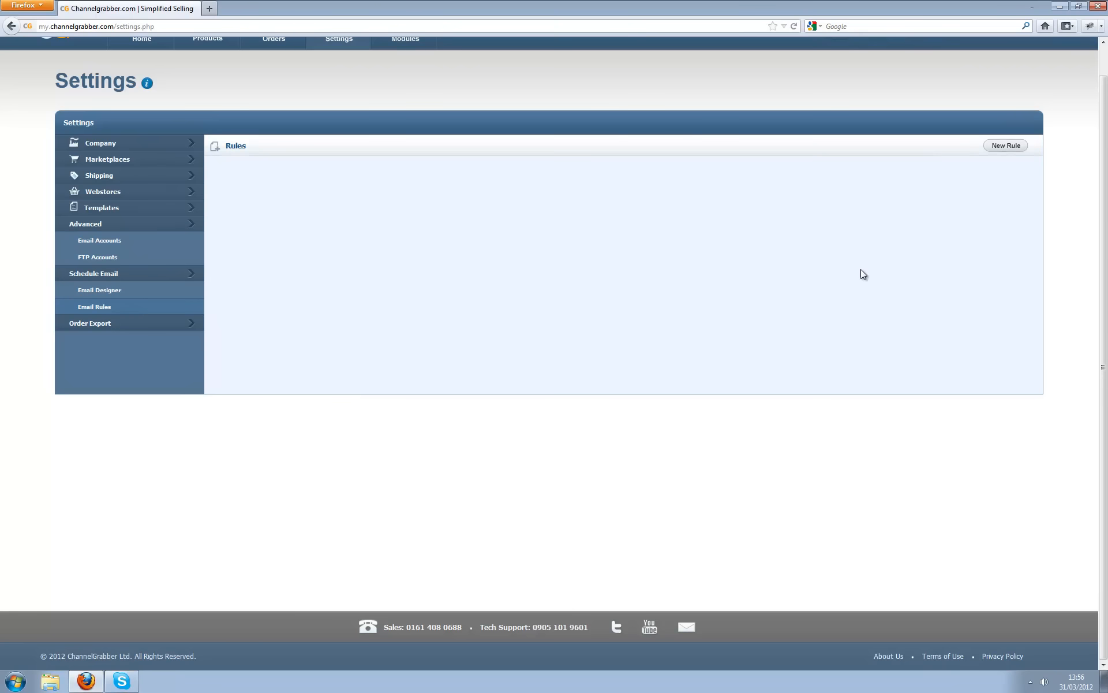
- Add an email rule that sends the New Order template when order status is New
click(1013, 148)
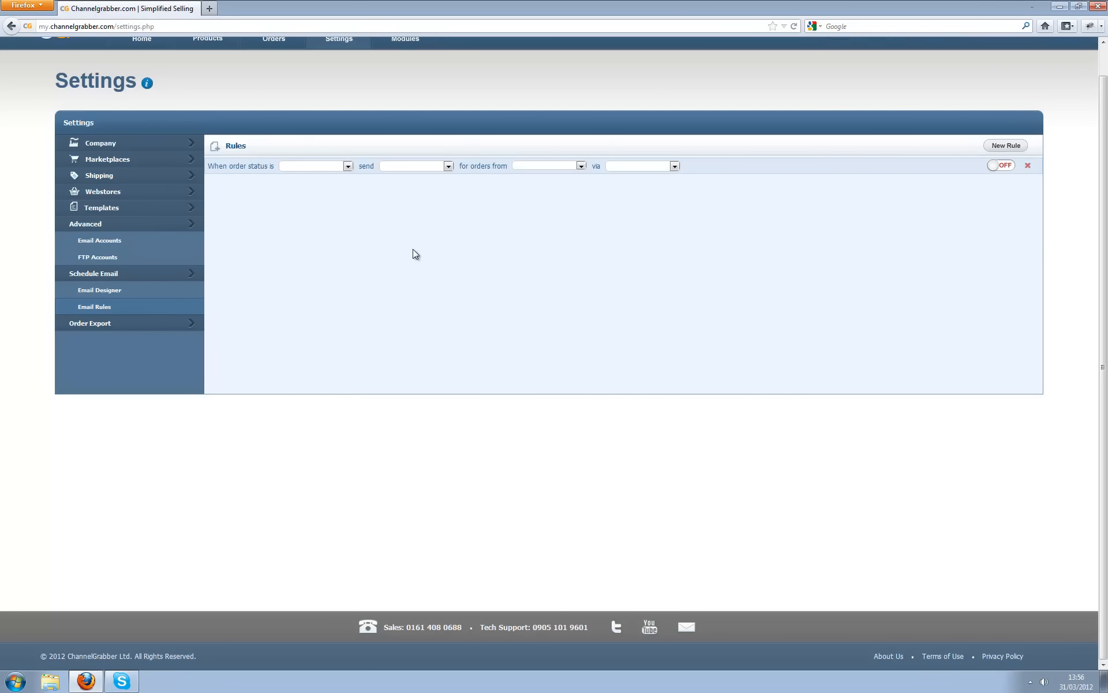
click(298, 166)
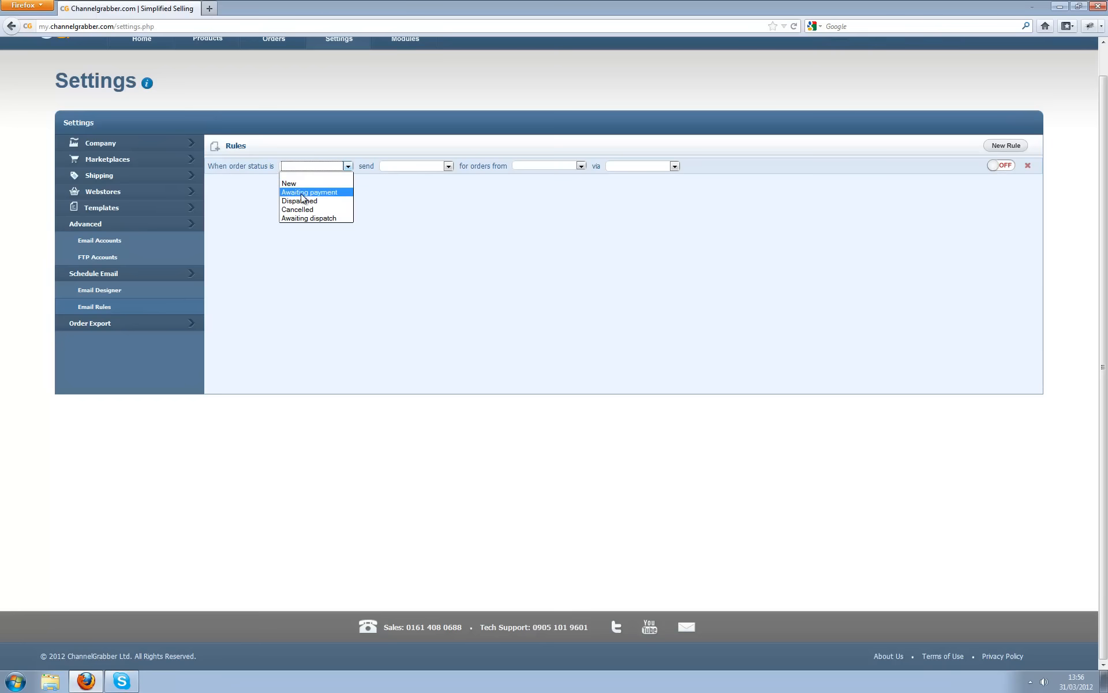
click(309, 178)
click(403, 166)
click(397, 182)
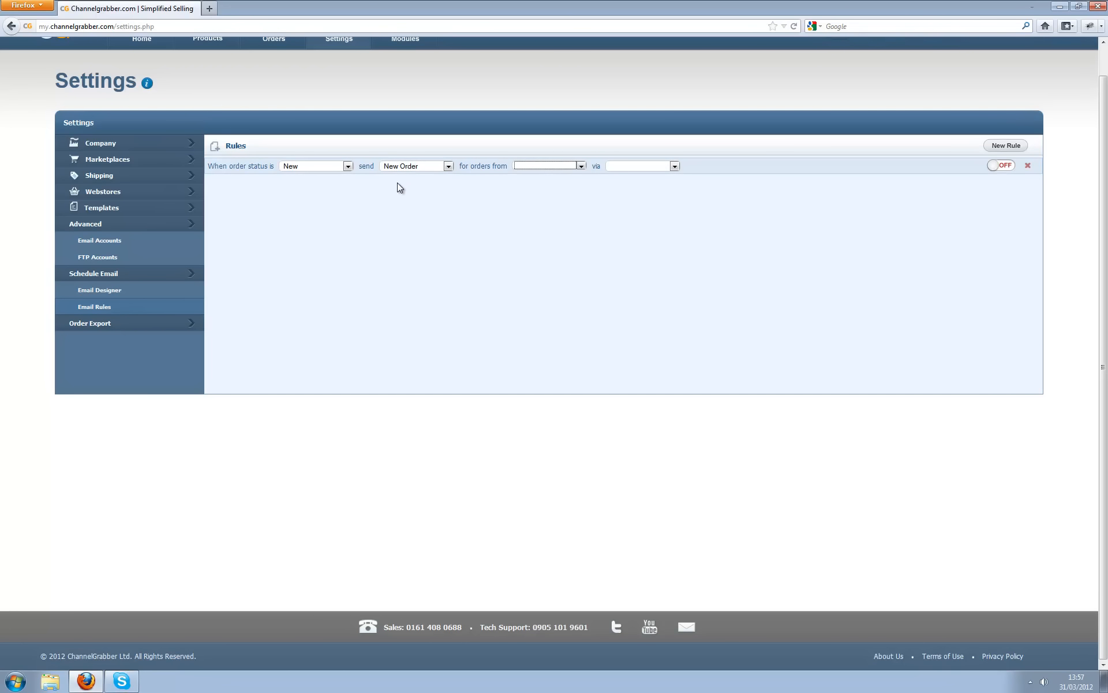
- Send the rule through the configured email account, leaving order source empty, and switch it ON
click(551, 167)
click(558, 174)
click(580, 166)
click(552, 172)
click(621, 167)
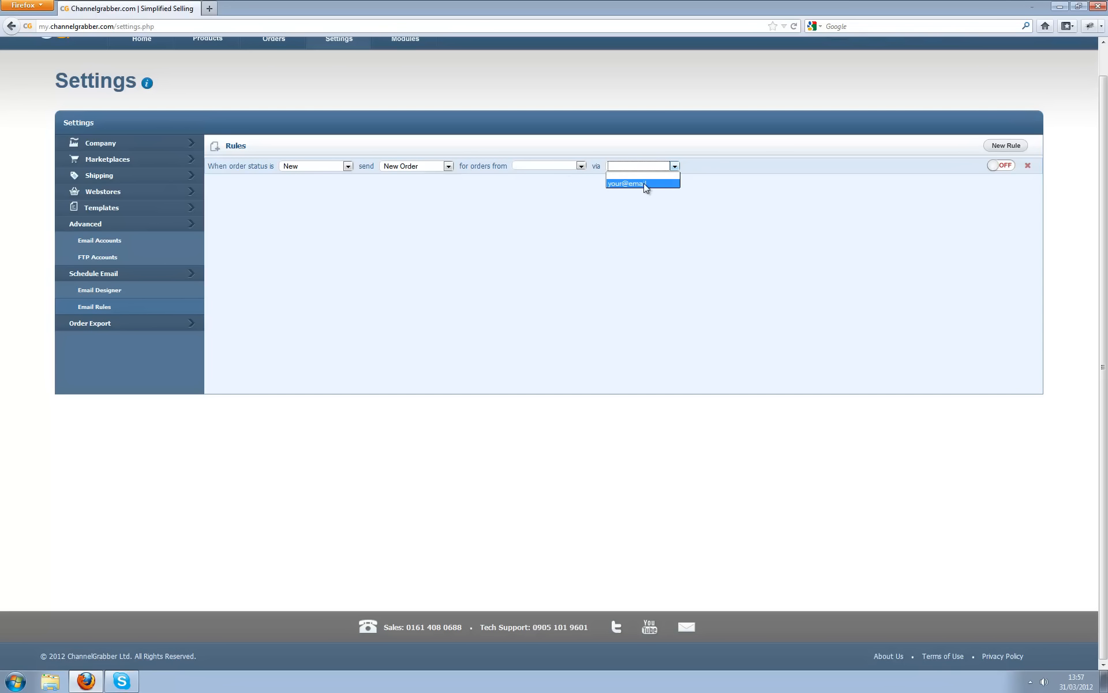
click(639, 185)
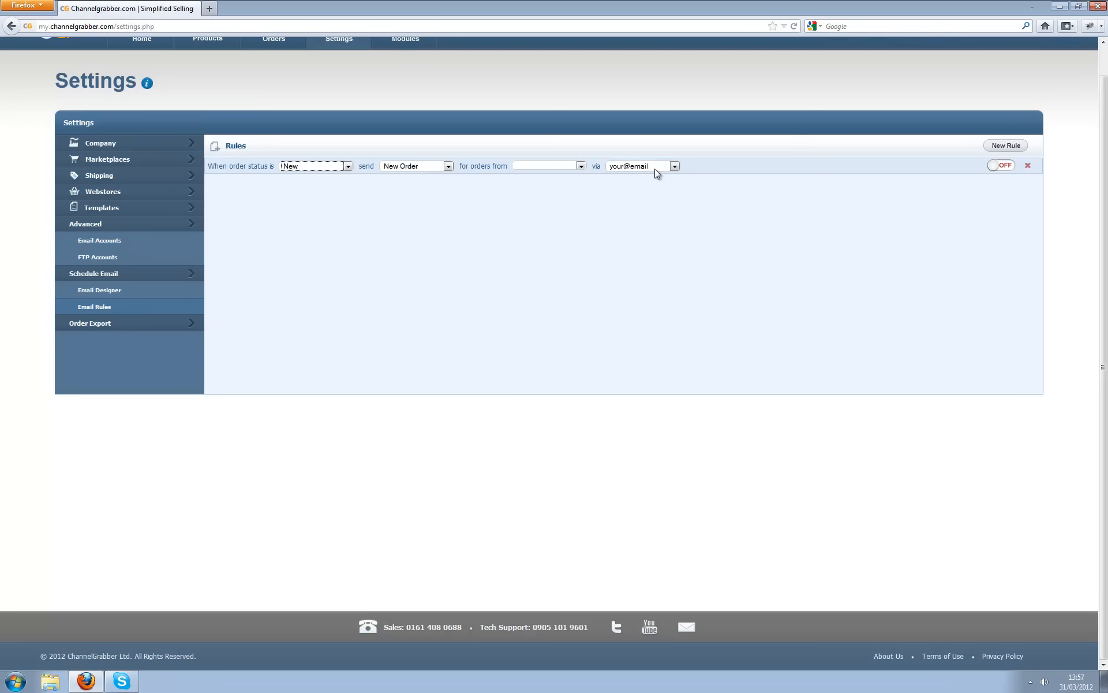
click(998, 166)
- Create an order export rule generating the DailyOrders report daily at 13:00
click(94, 277)
click(106, 296)
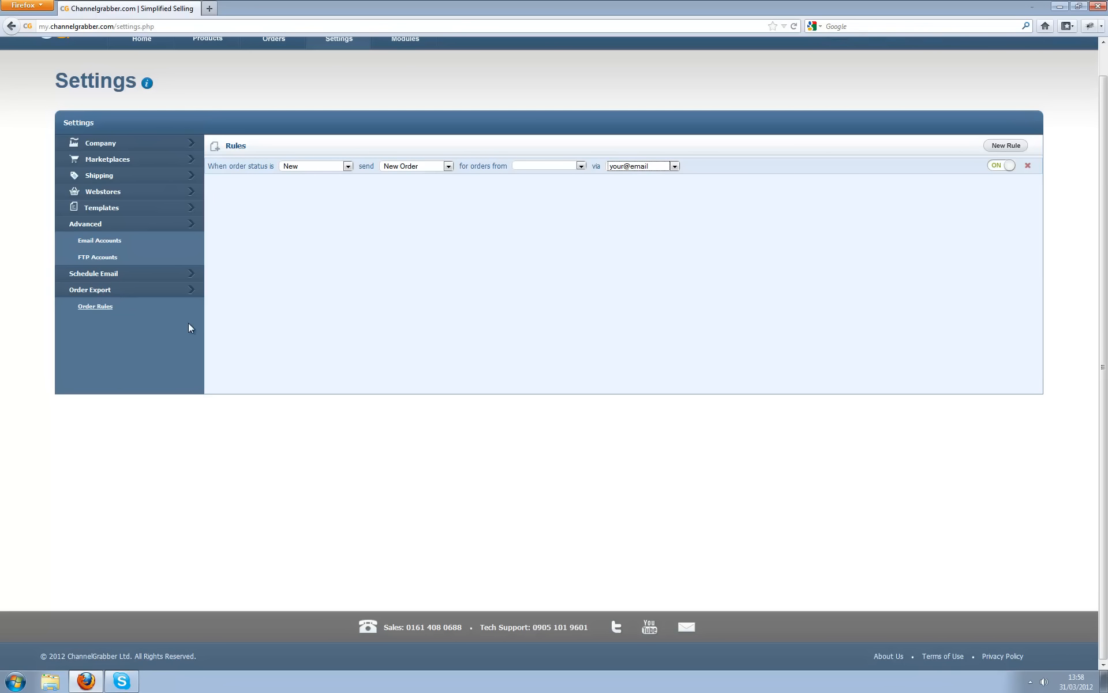
click(86, 308)
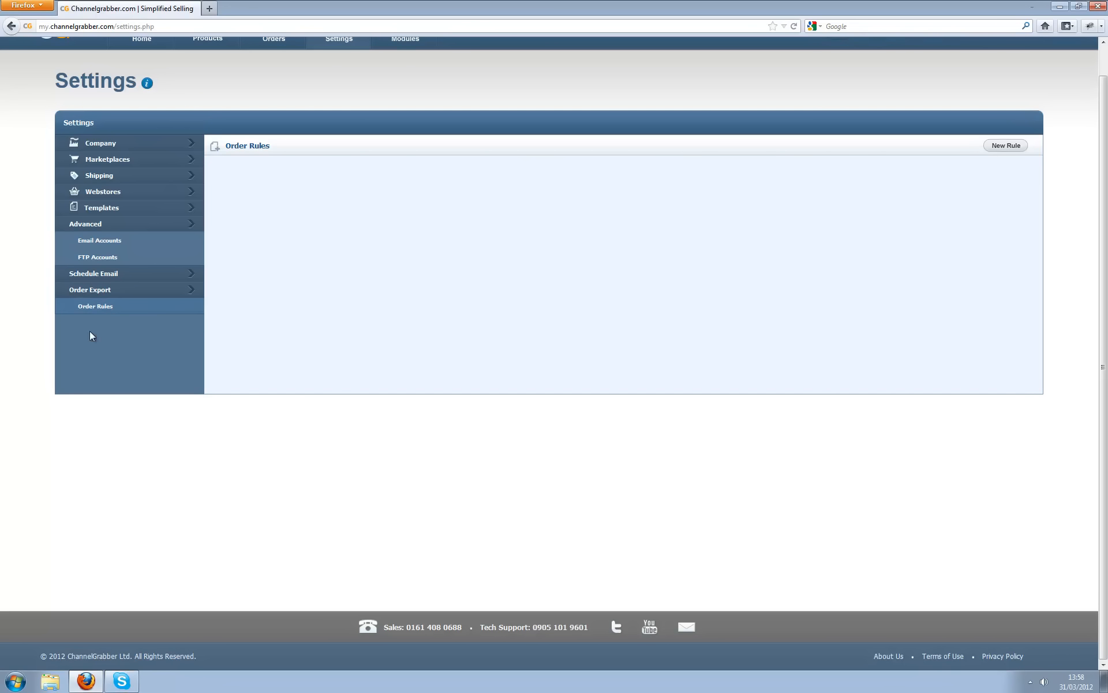
click(1006, 147)
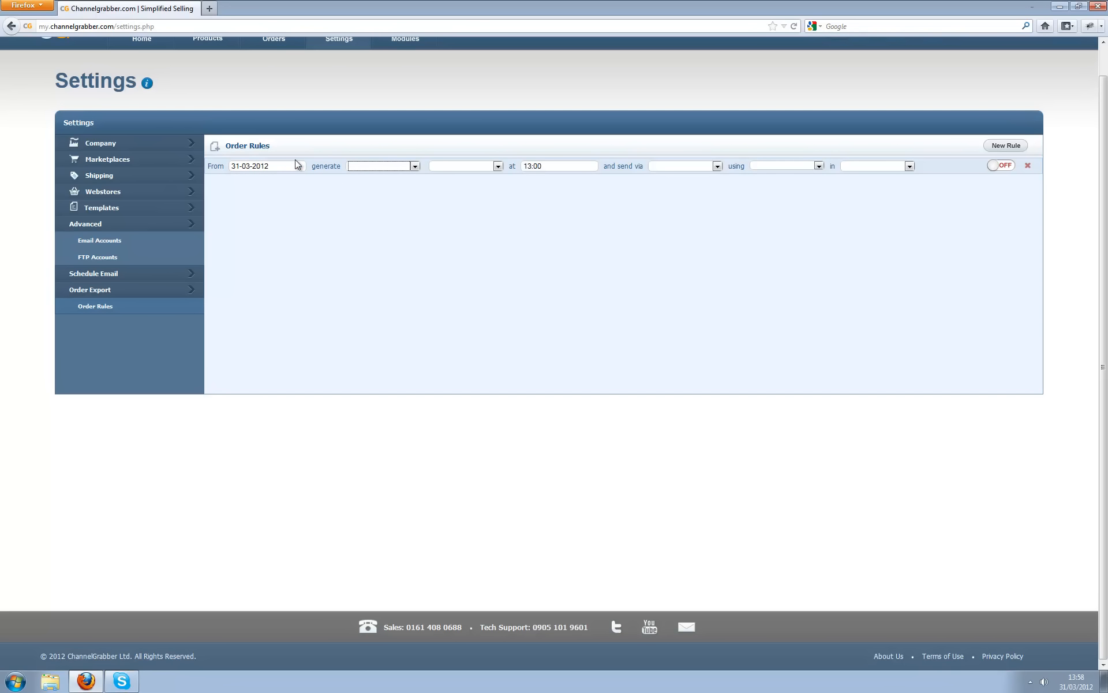
click(398, 167)
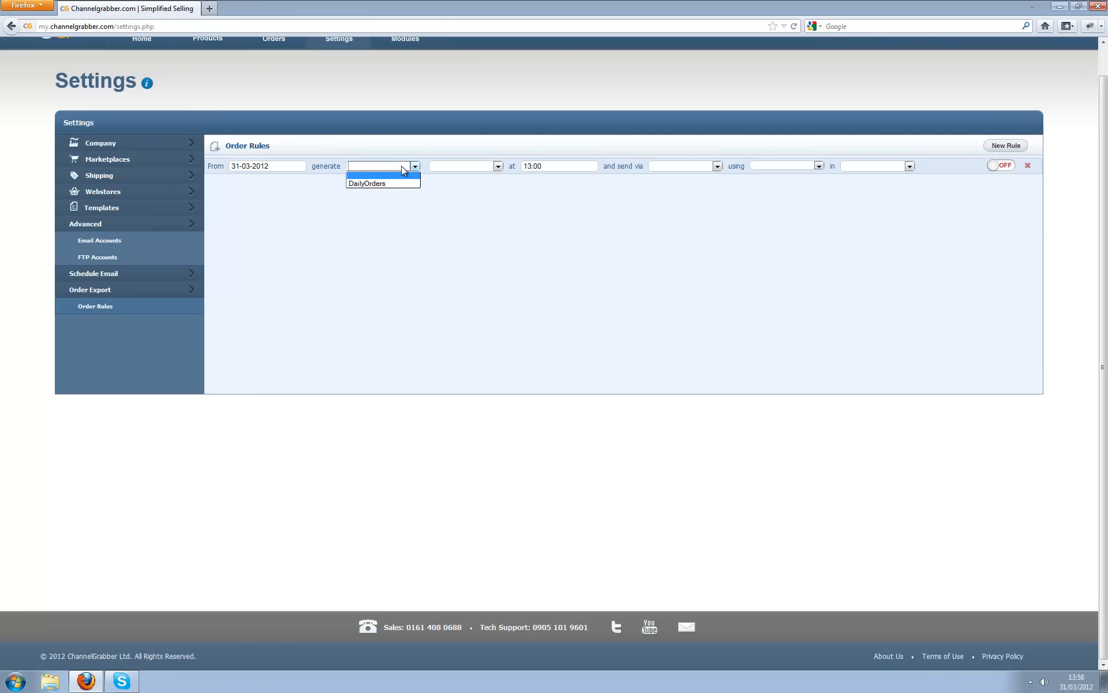
click(372, 182)
click(459, 165)
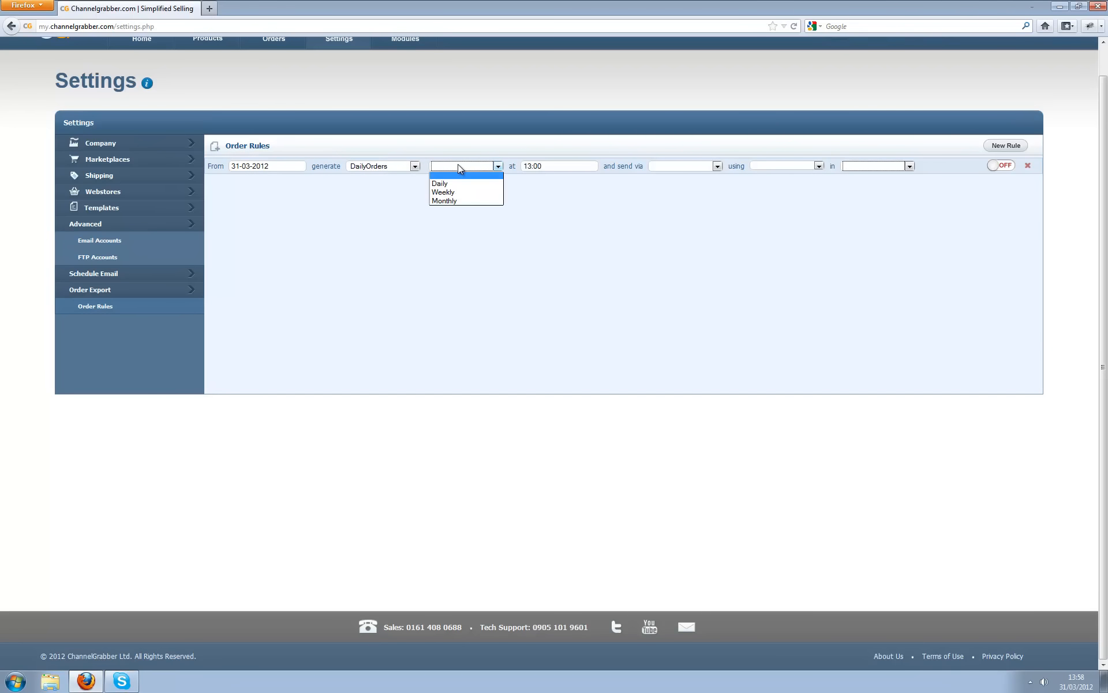
click(445, 184)
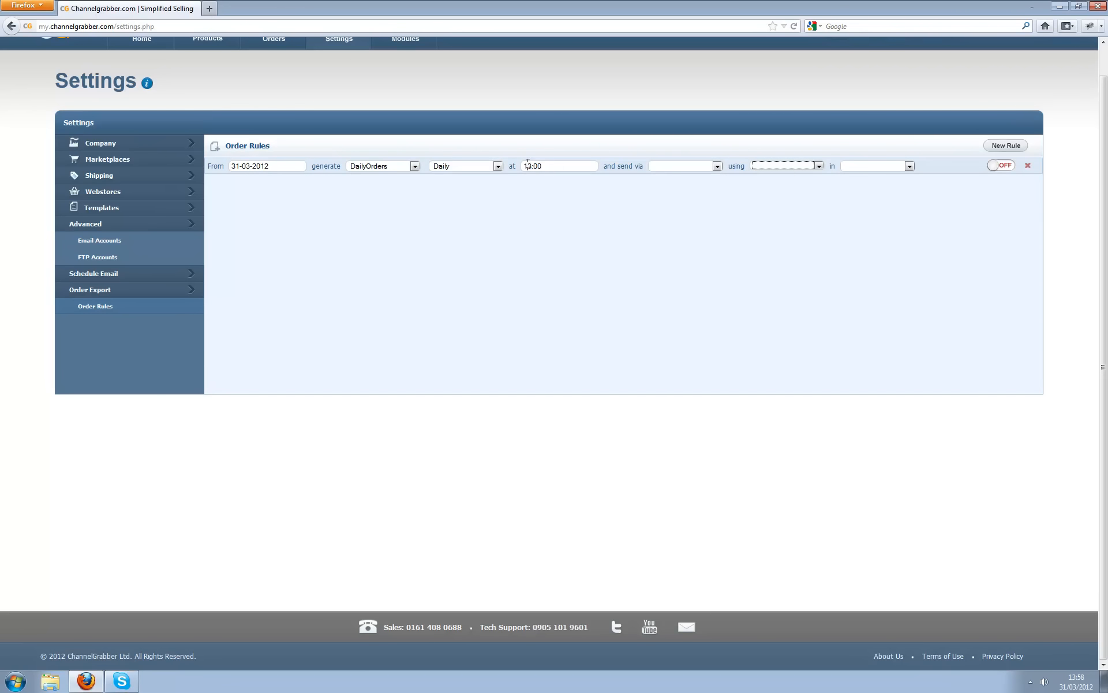
drag(529, 163, 533, 164)
text(5)
- Deliver the export by FTP to the configured account as XML and switch the rule ON
click(704, 165)
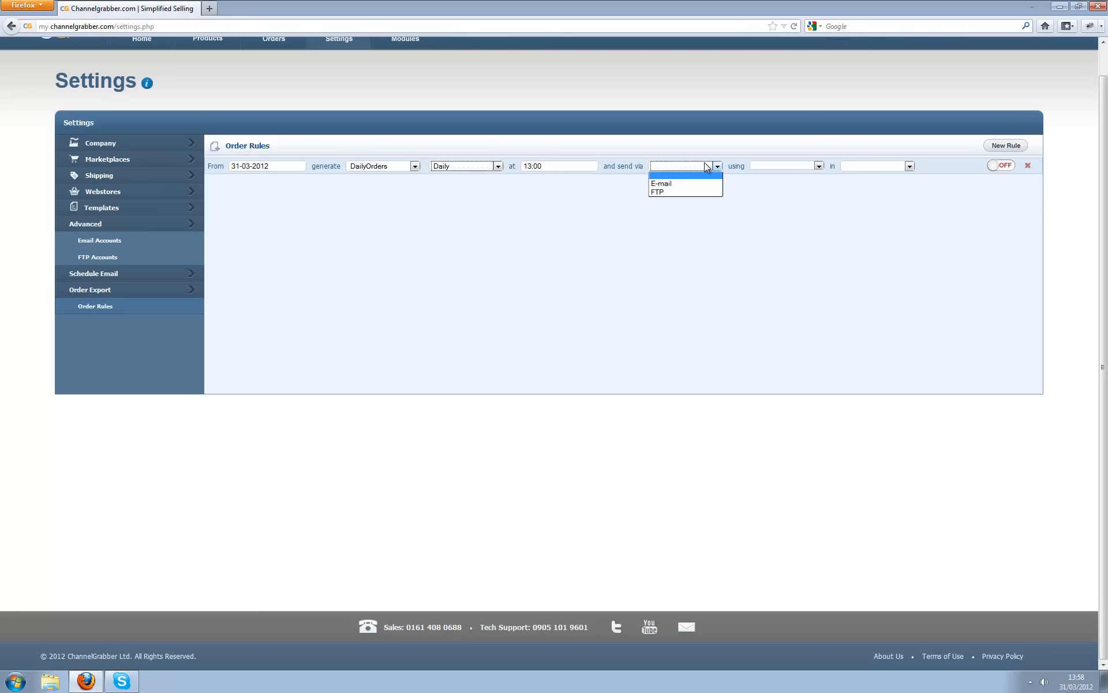
click(681, 191)
click(782, 166)
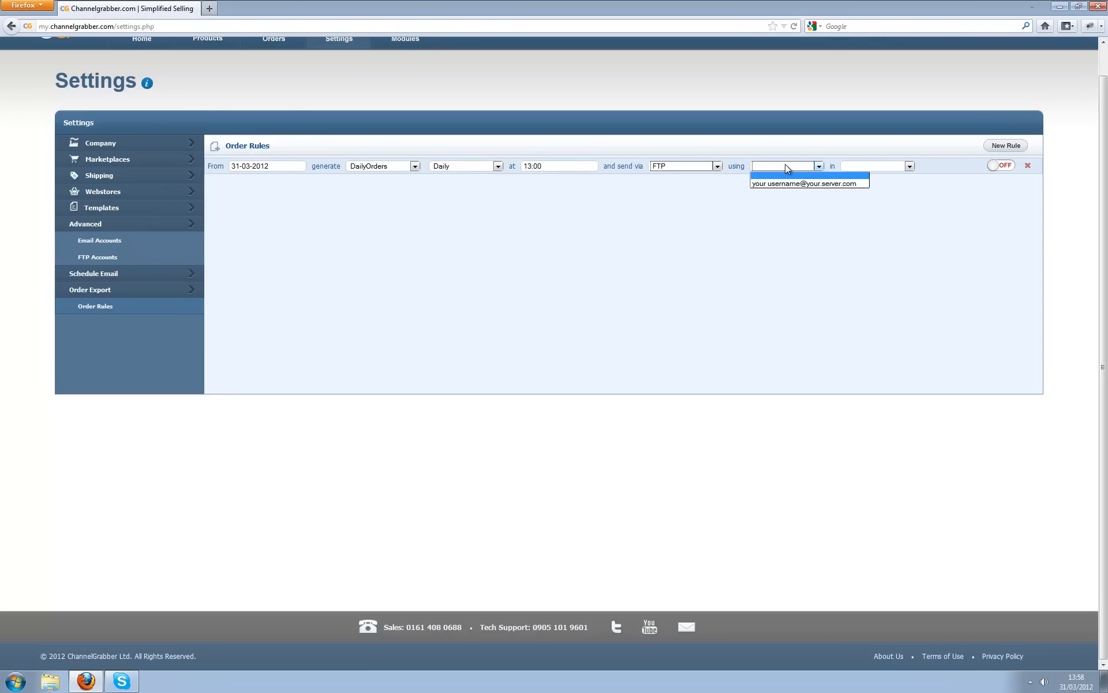
click(791, 184)
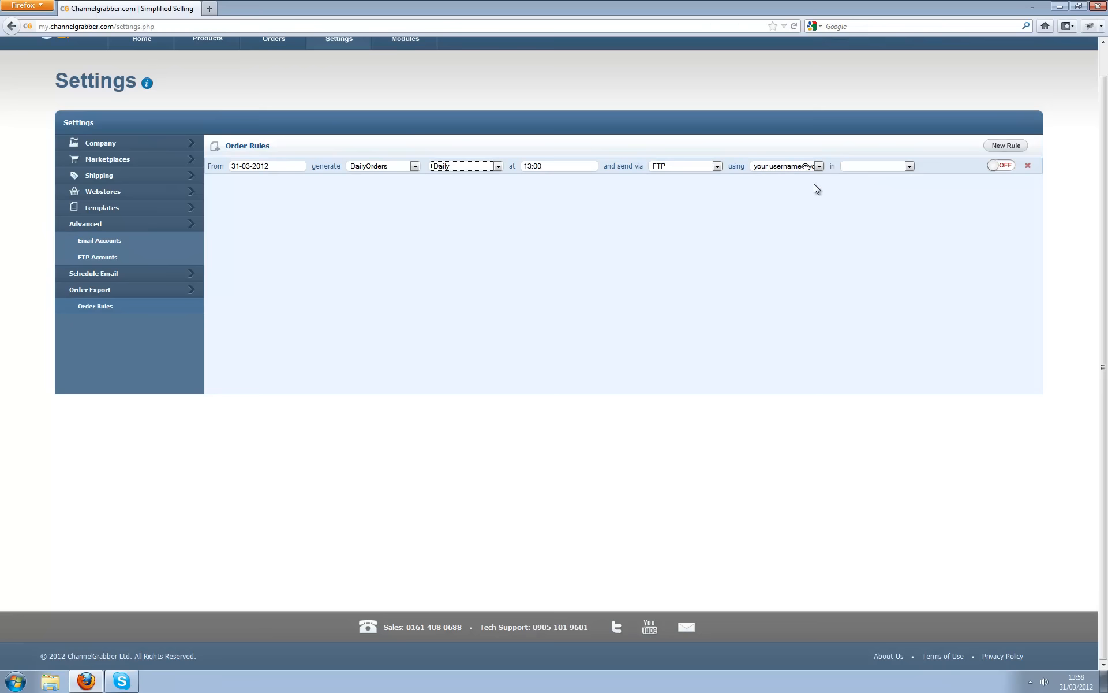
click(888, 166)
click(857, 191)
click(878, 166)
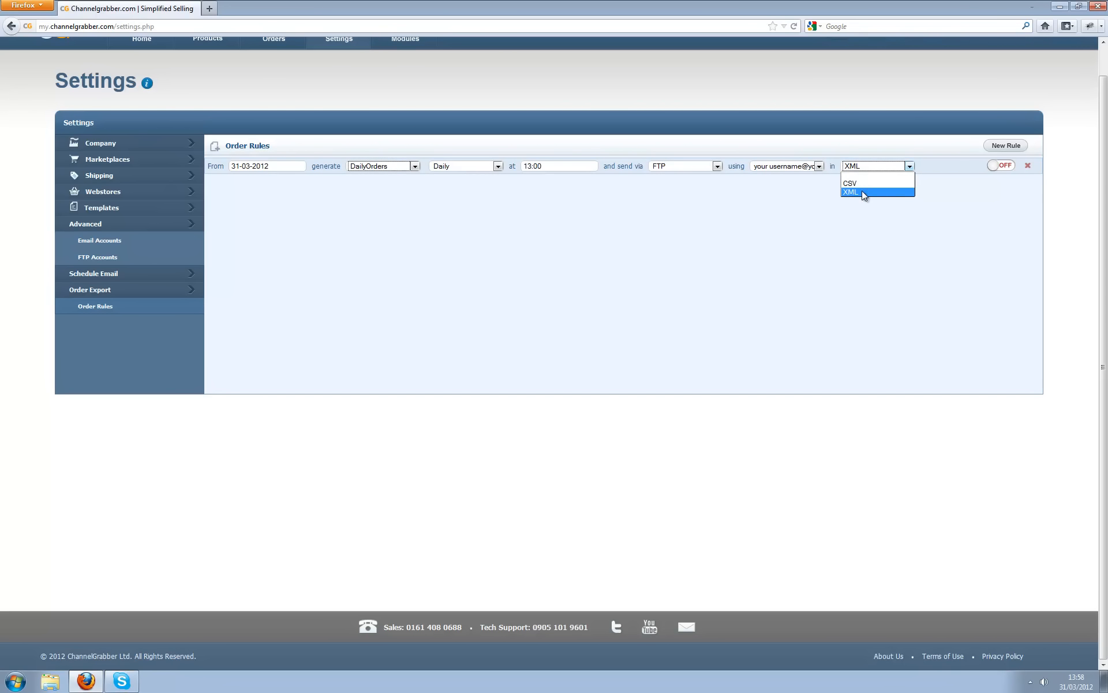
click(864, 192)
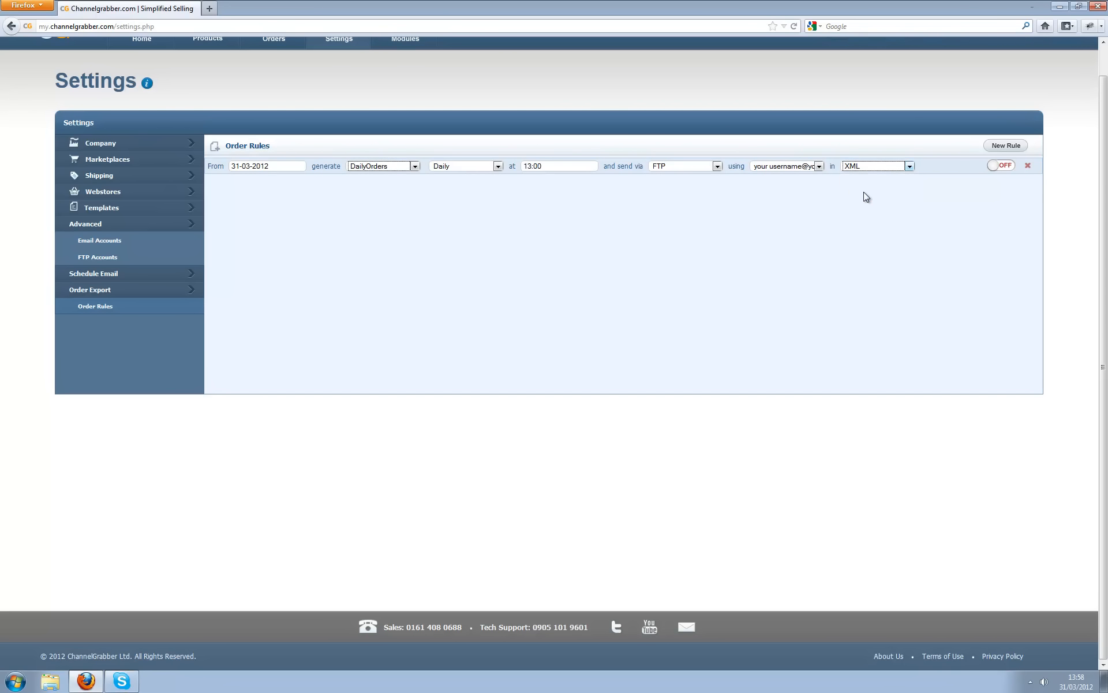
click(996, 166)
- Reopen Email Designer, collapse the other sidebar sections, expand Company, and go full screen with F11
click(97, 275)
click(112, 295)
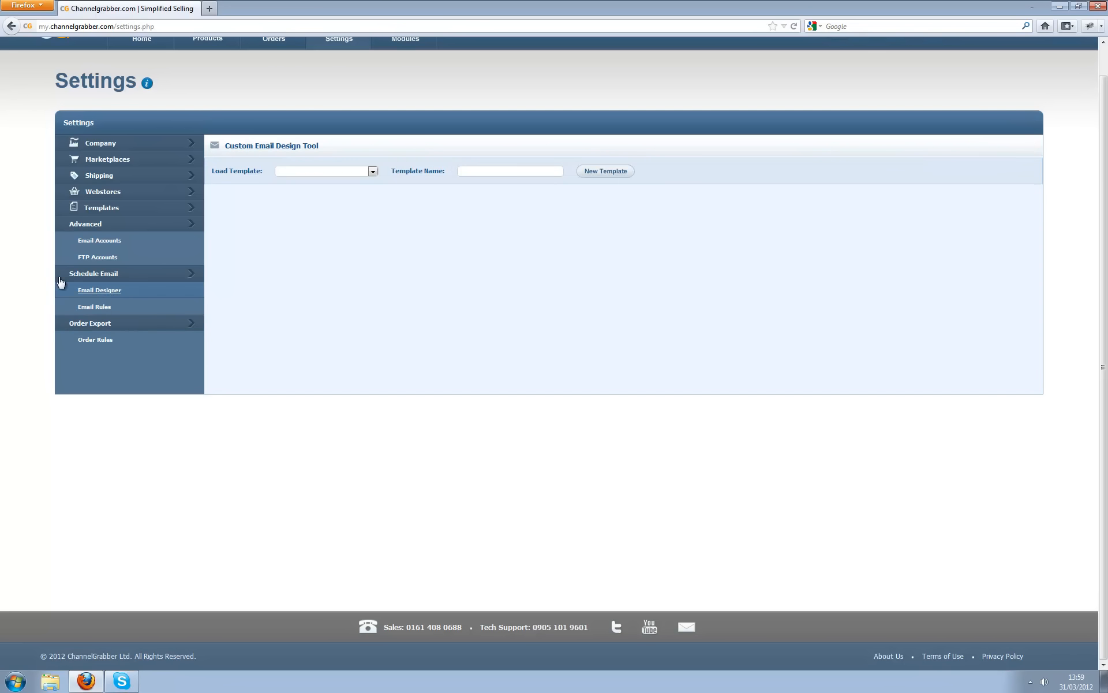
click(112, 276)
click(116, 224)
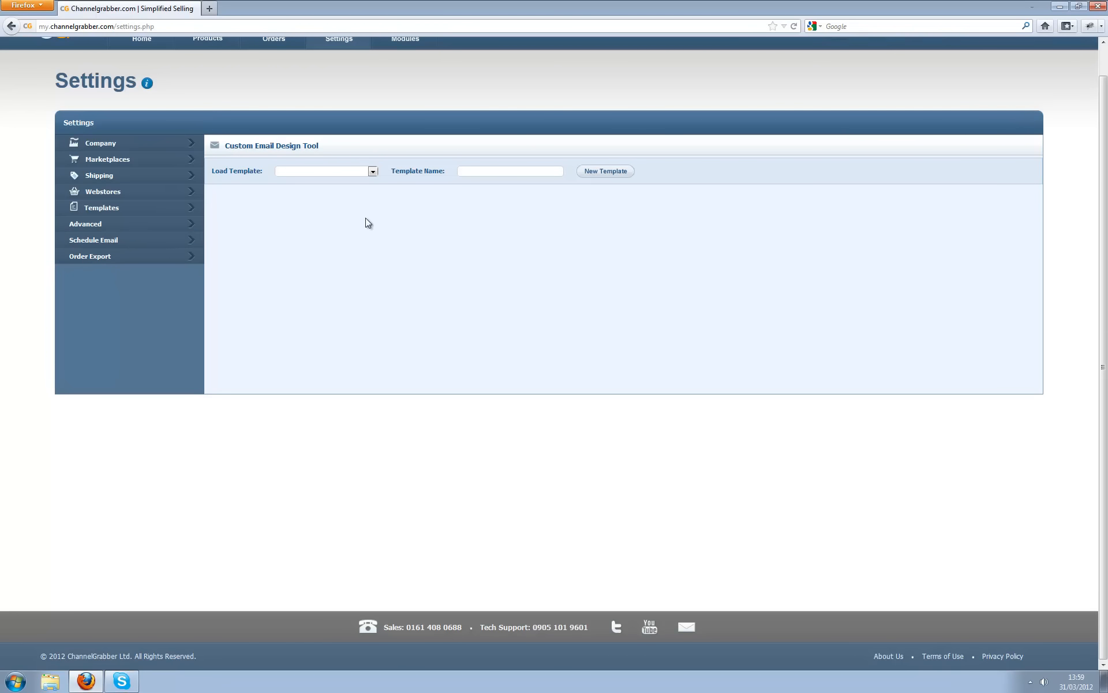
click(95, 145)
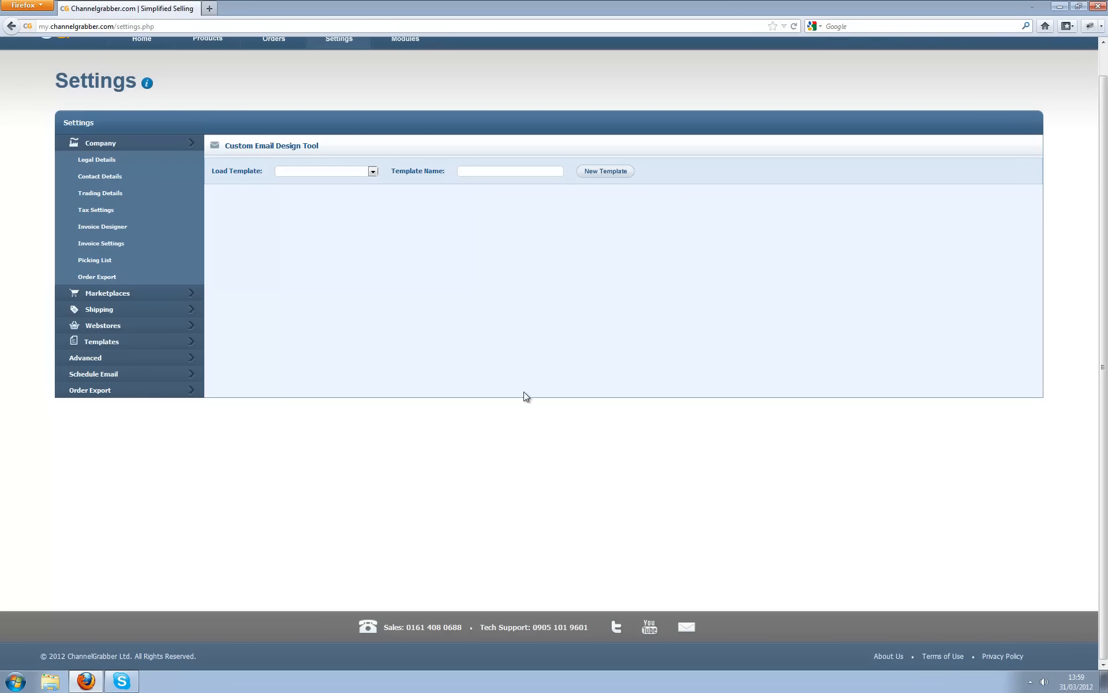
key(F11)
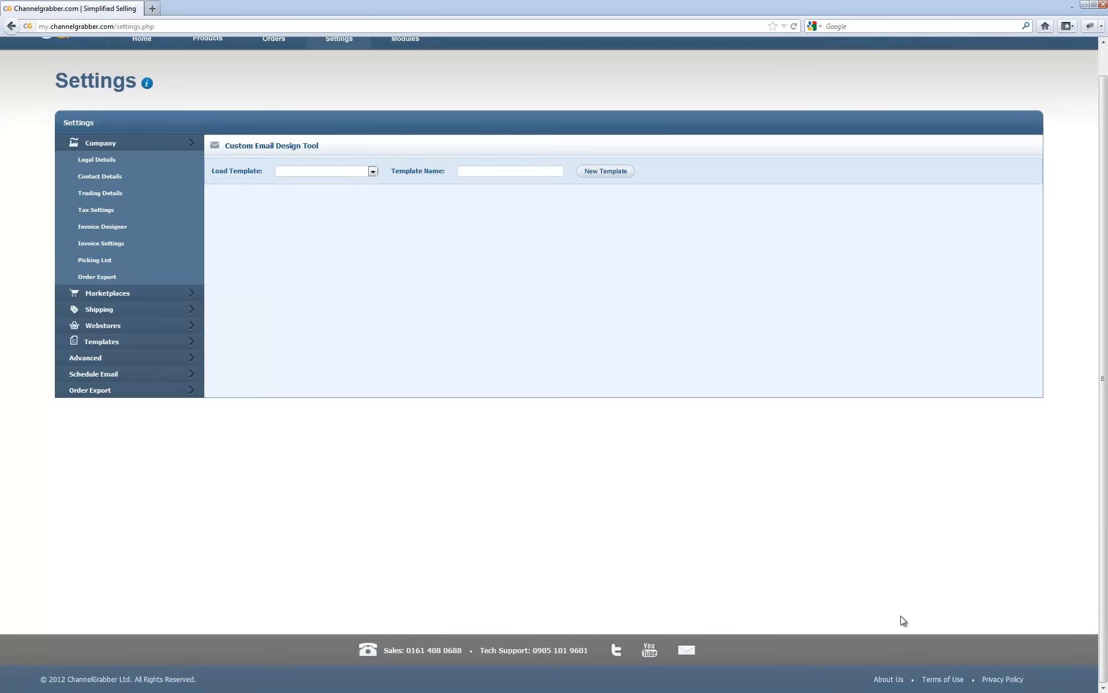